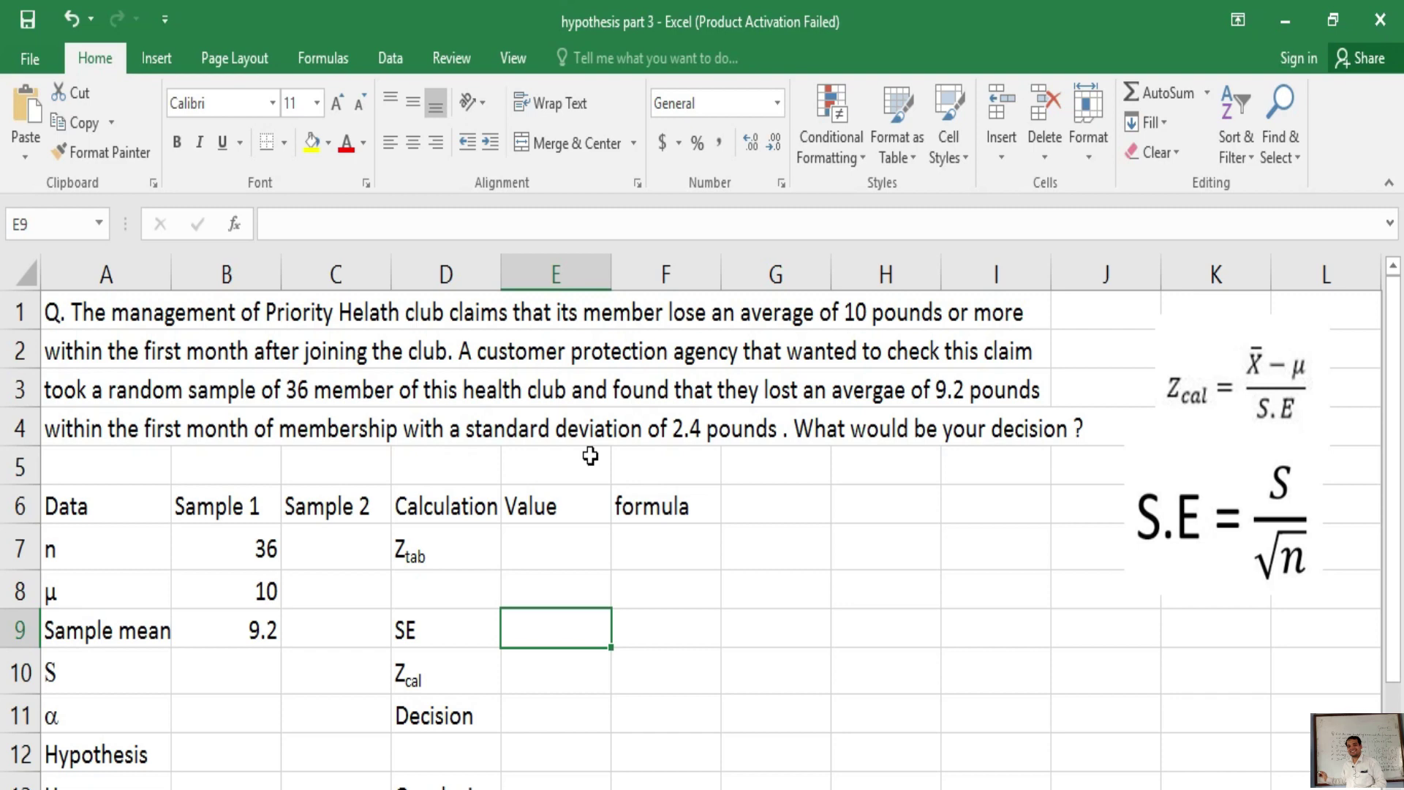
Enter the standard deviation 2.4 in B10 and the significance level 0.05 in B11
click(248, 677)
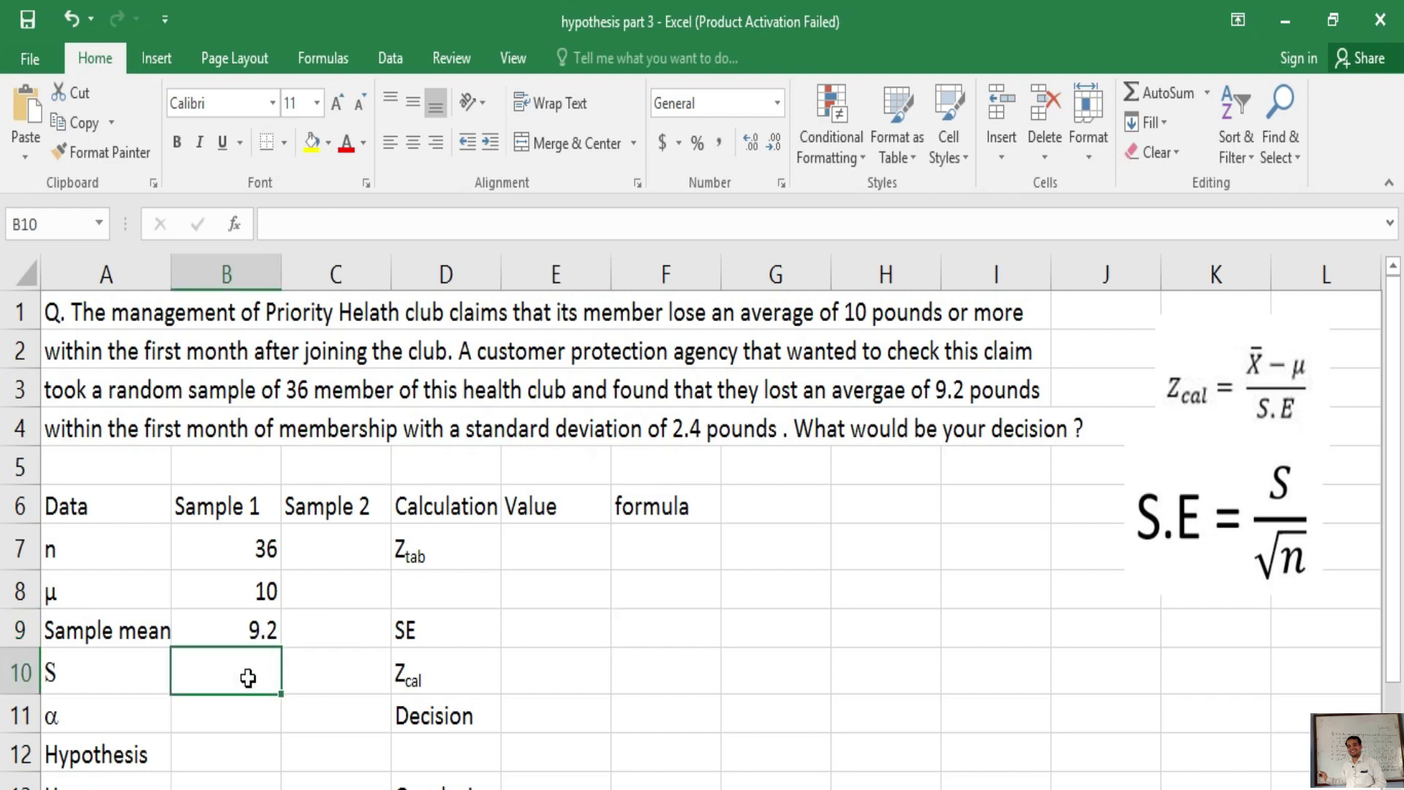
text(2.4)
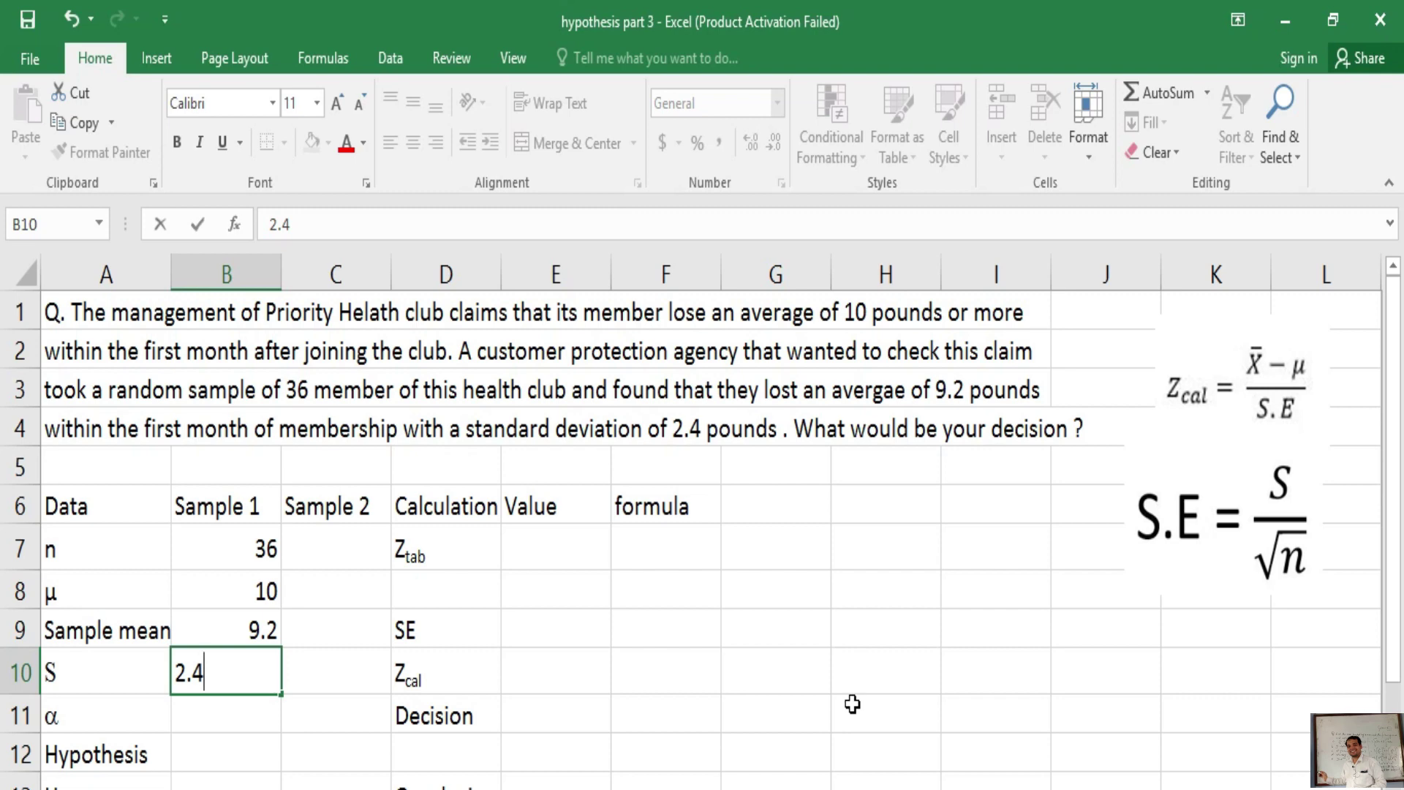
click(212, 715)
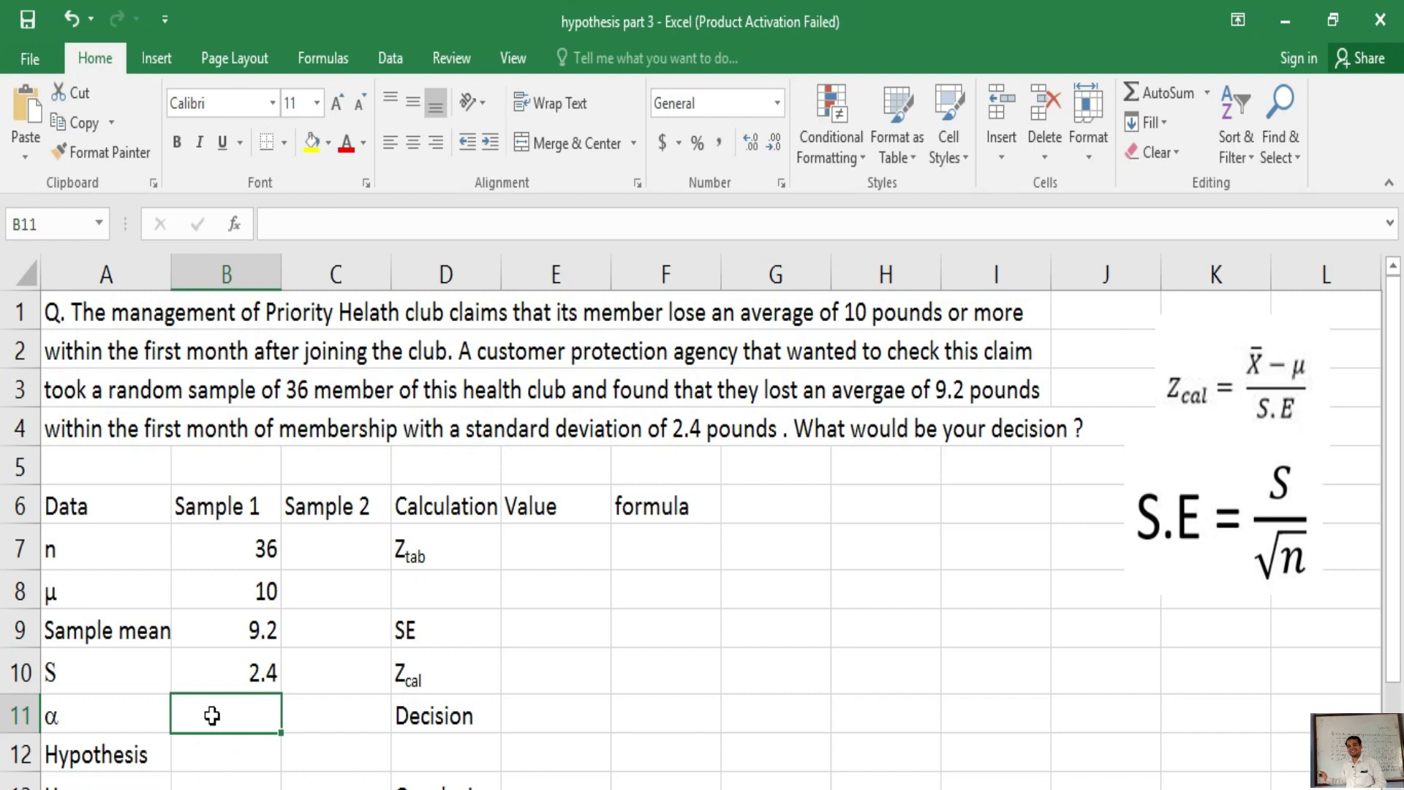
text(0.)
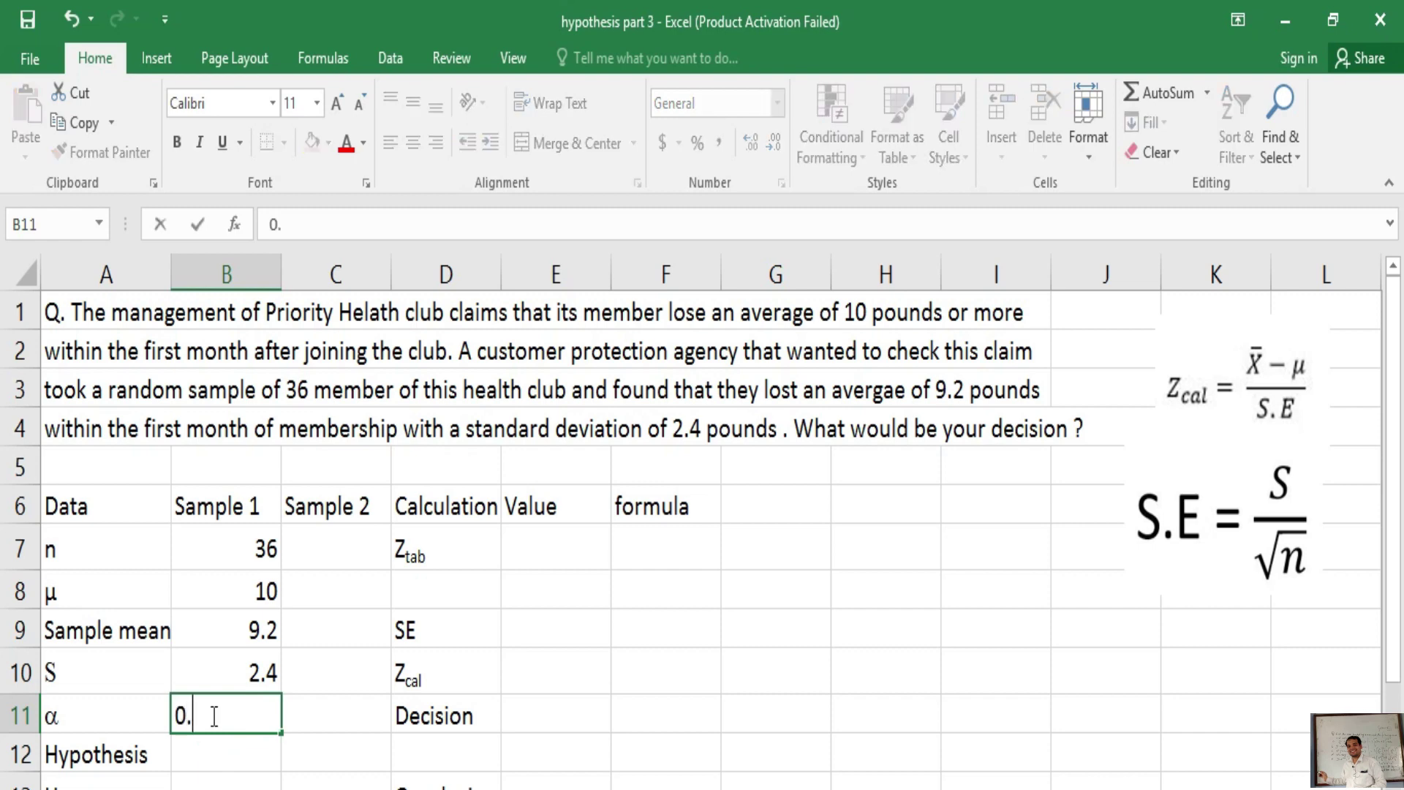
text(05)
click(271, 756)
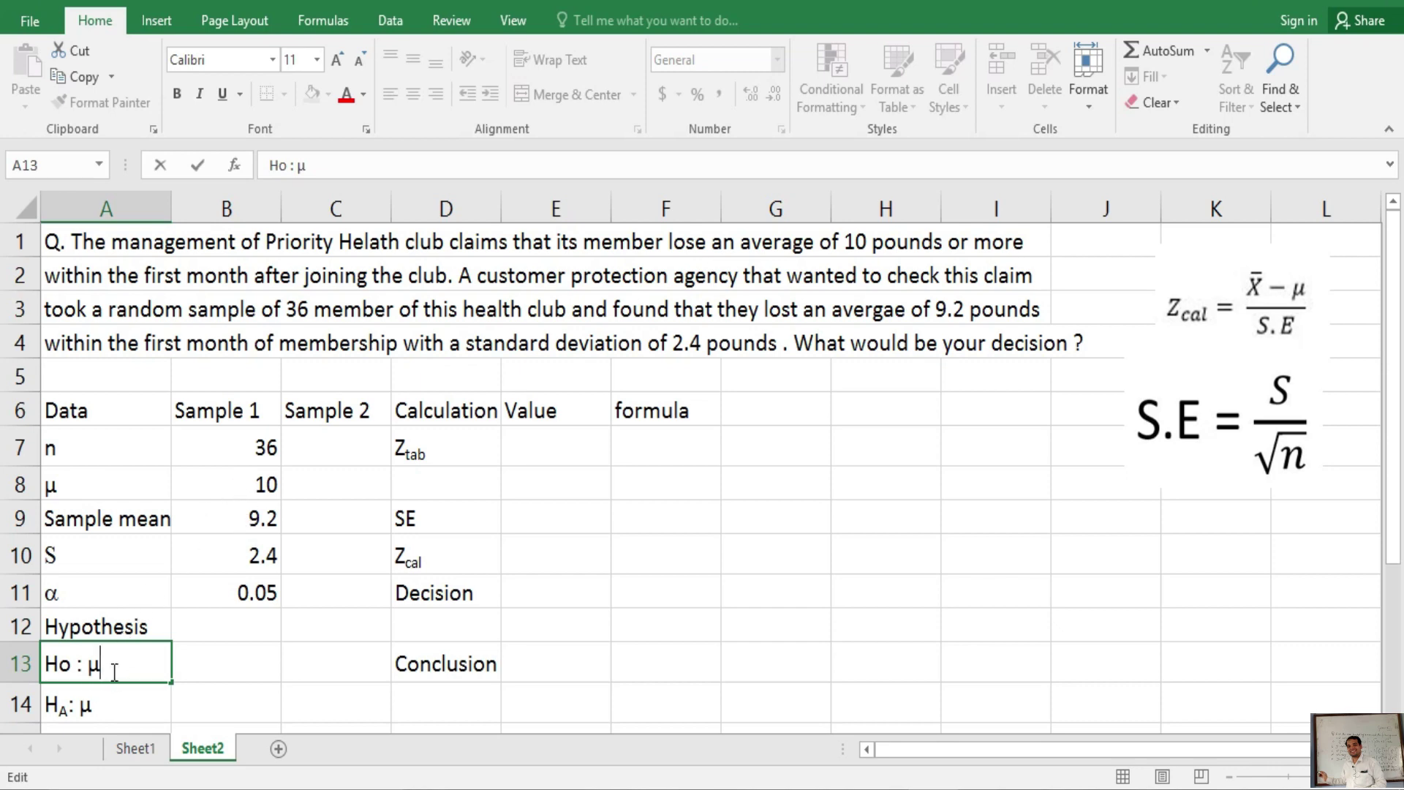
Finish the hypotheses so A13 reads 'Ho : μ=10' and A14 reads 'HA: μ<10'
text(=1)
text(0)
double_click(100, 706)
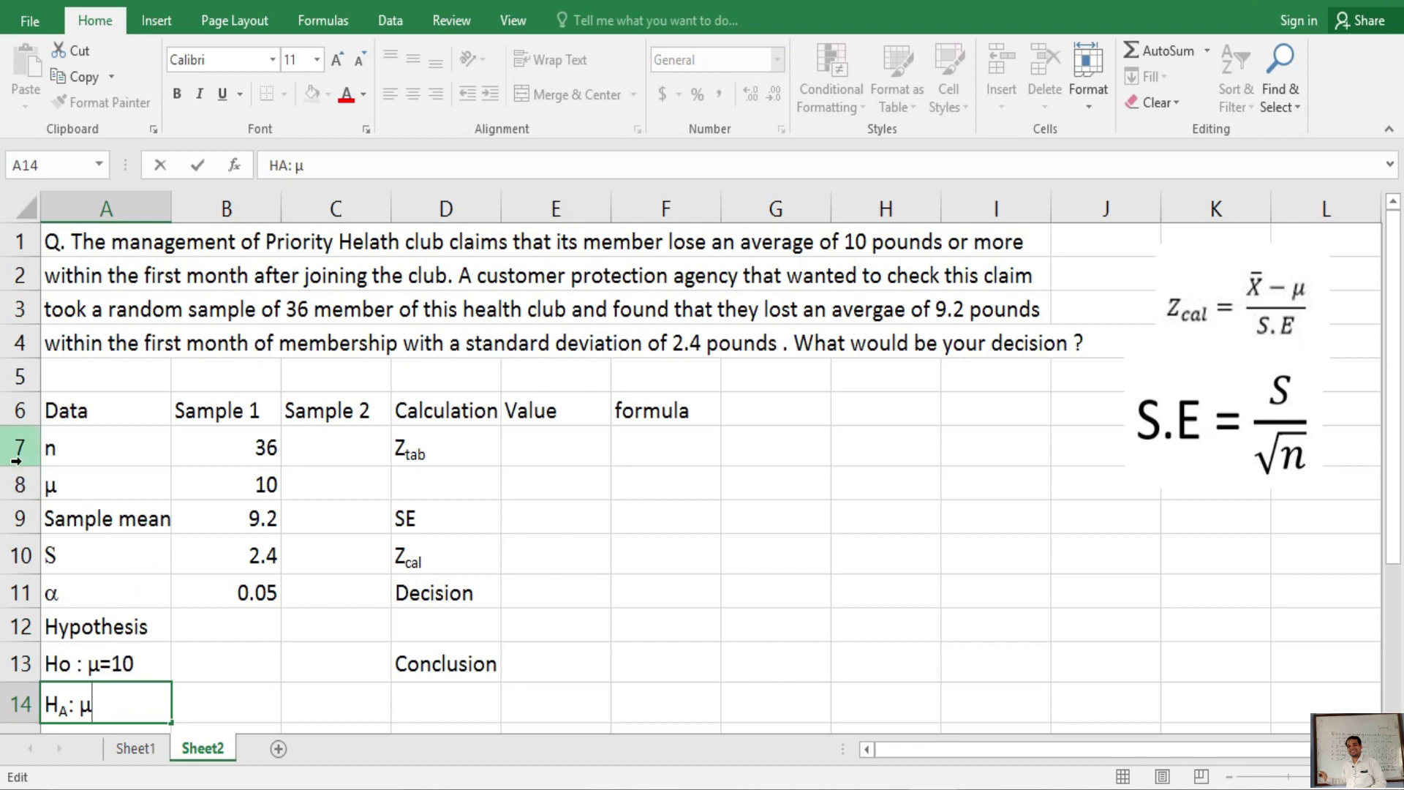
text(<10)
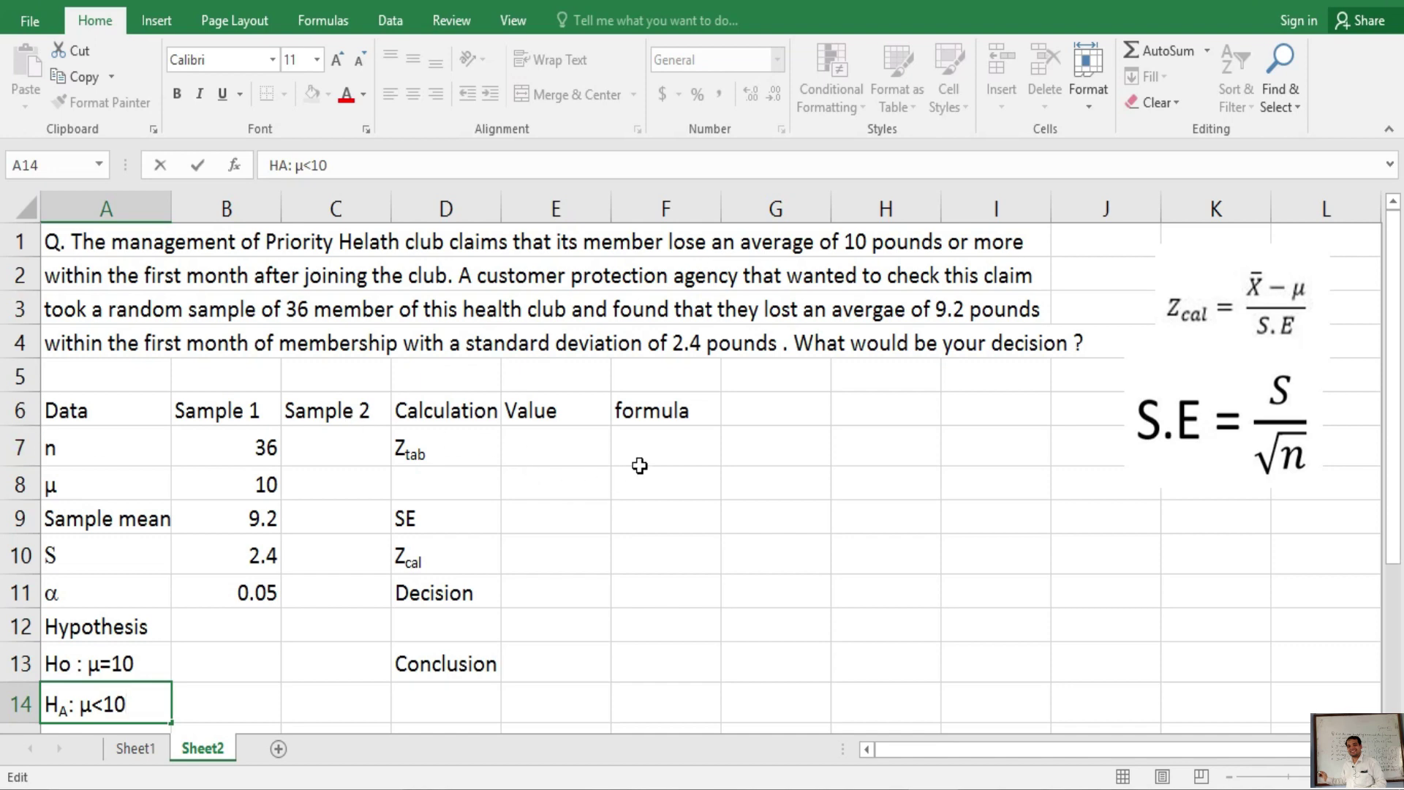
click(541, 441)
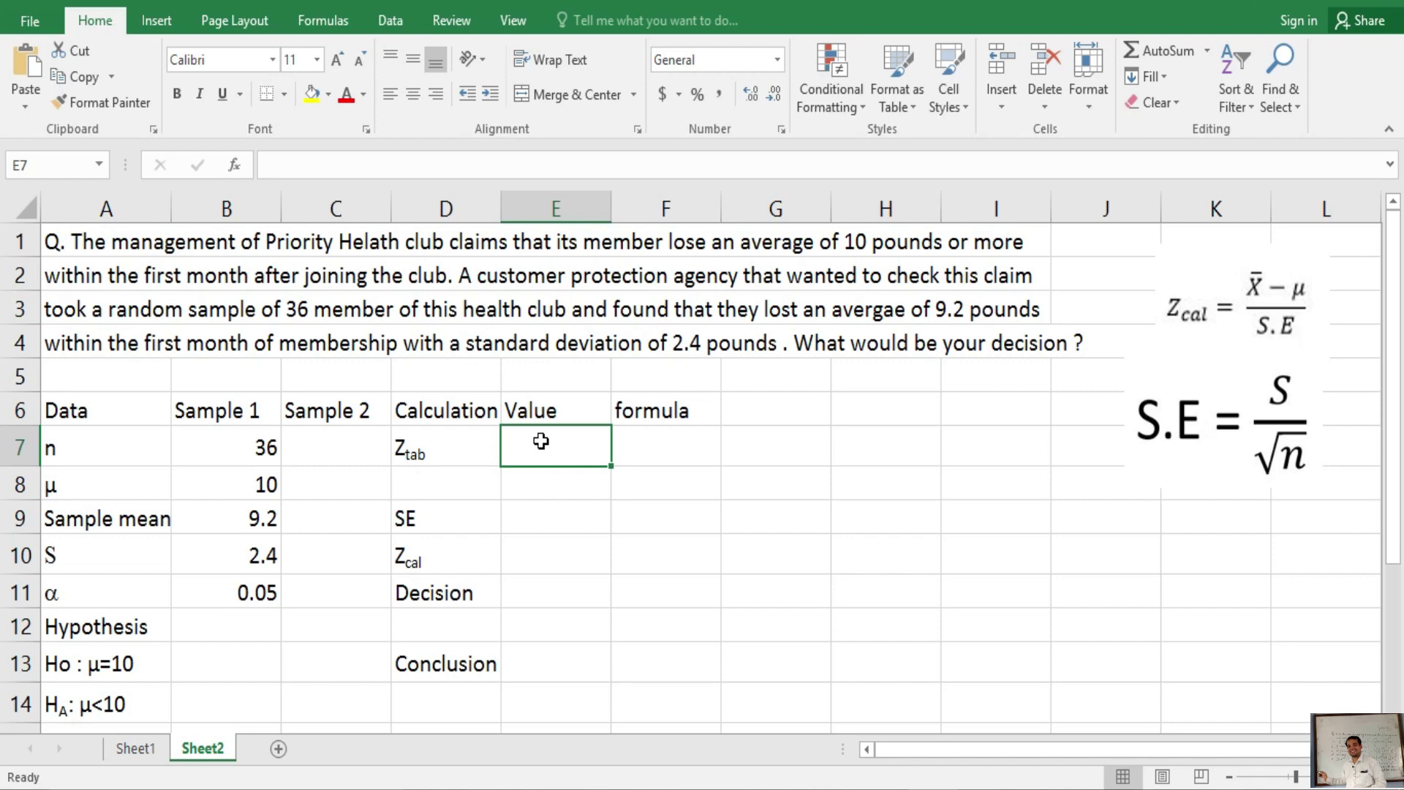
Enter =ABS(NORMSINV(B11)) in E7 to get the Z-tab value 1.6448536
text(=ab)
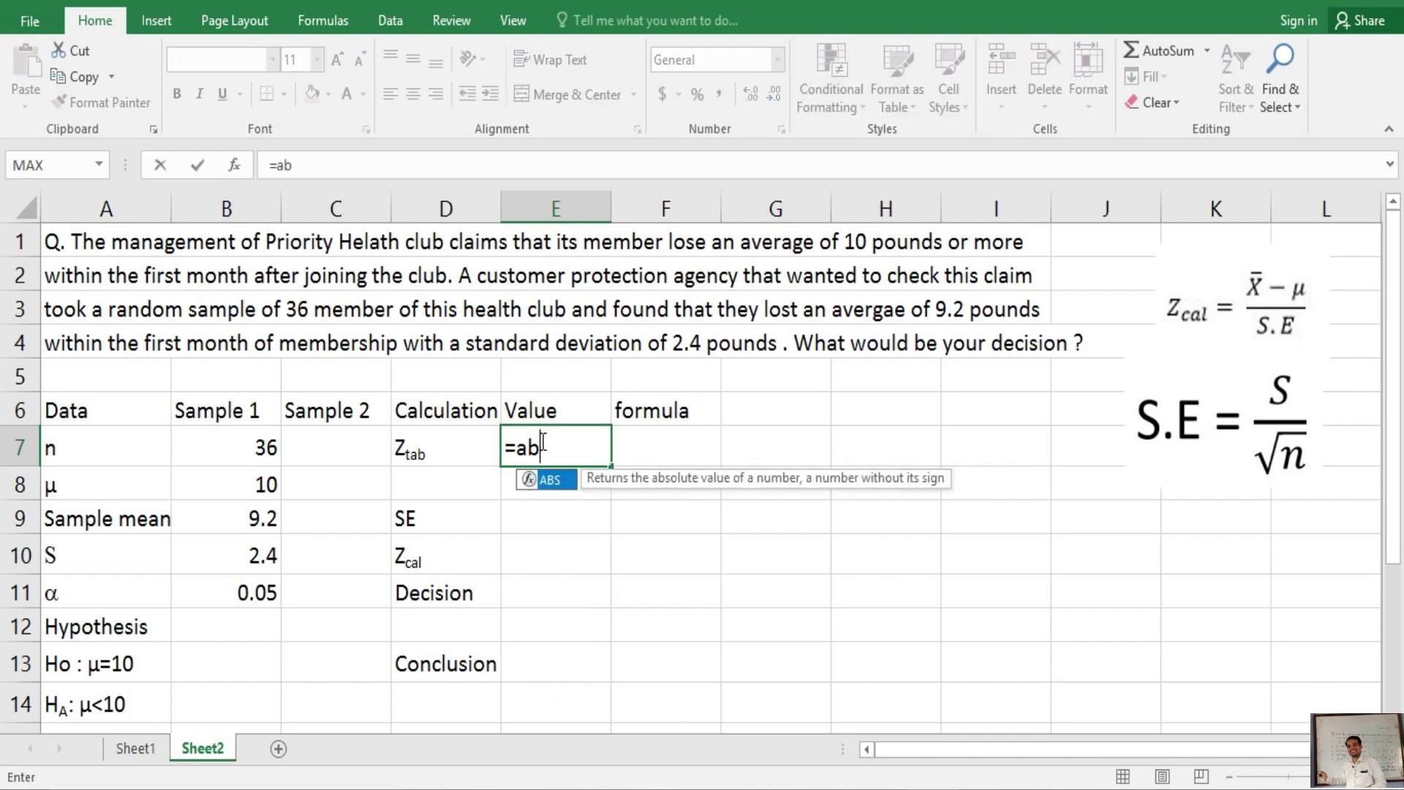
double_click(551, 479)
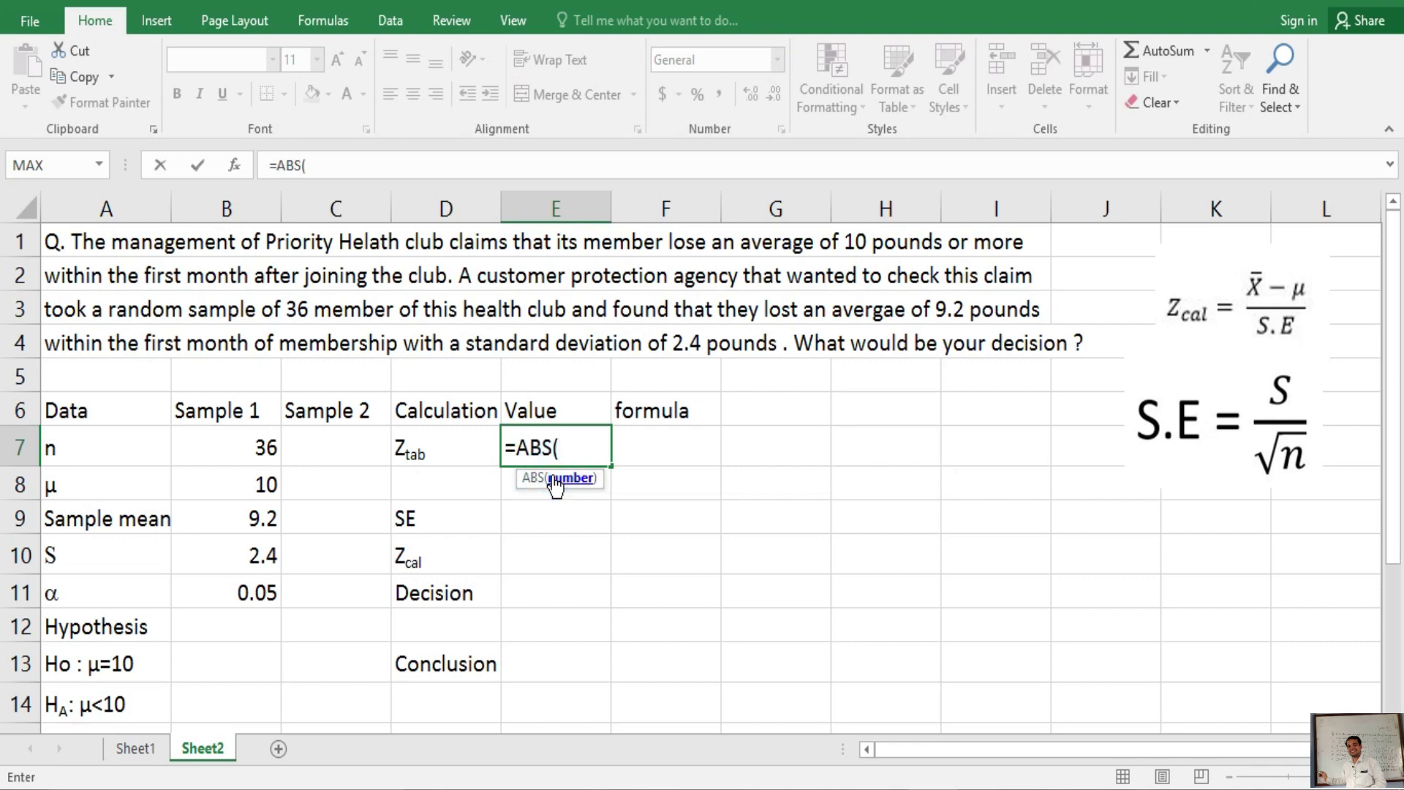
text(nor)
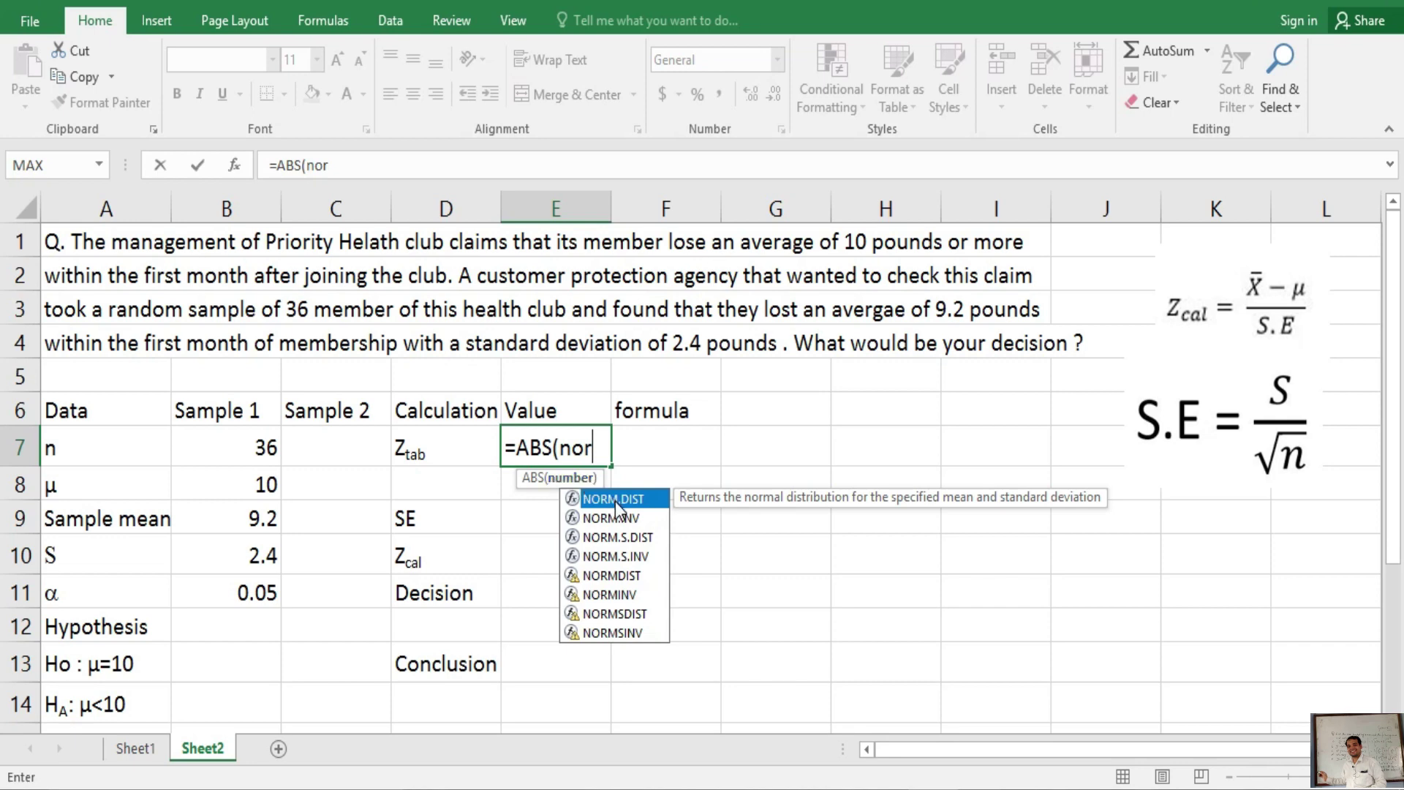
double_click(617, 632)
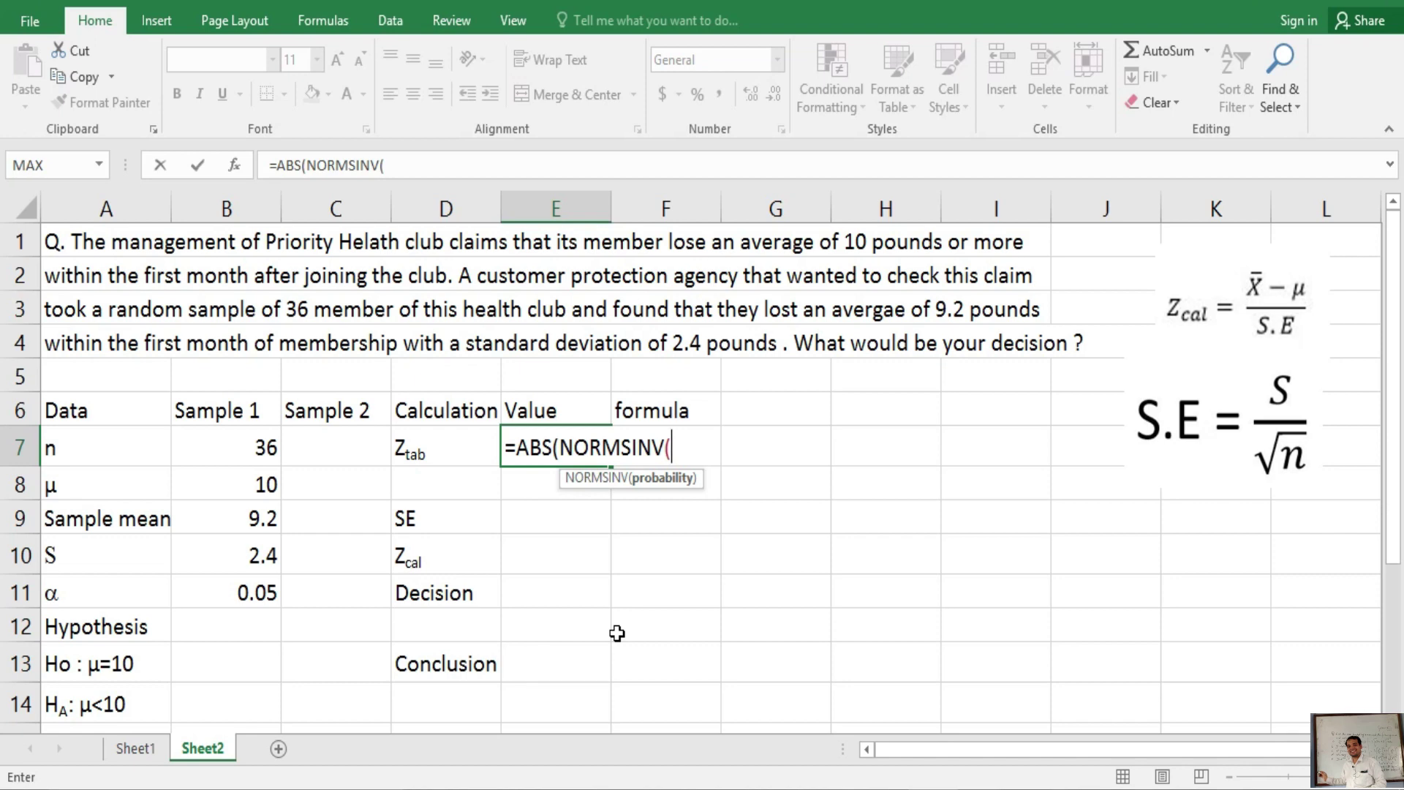
click(244, 596)
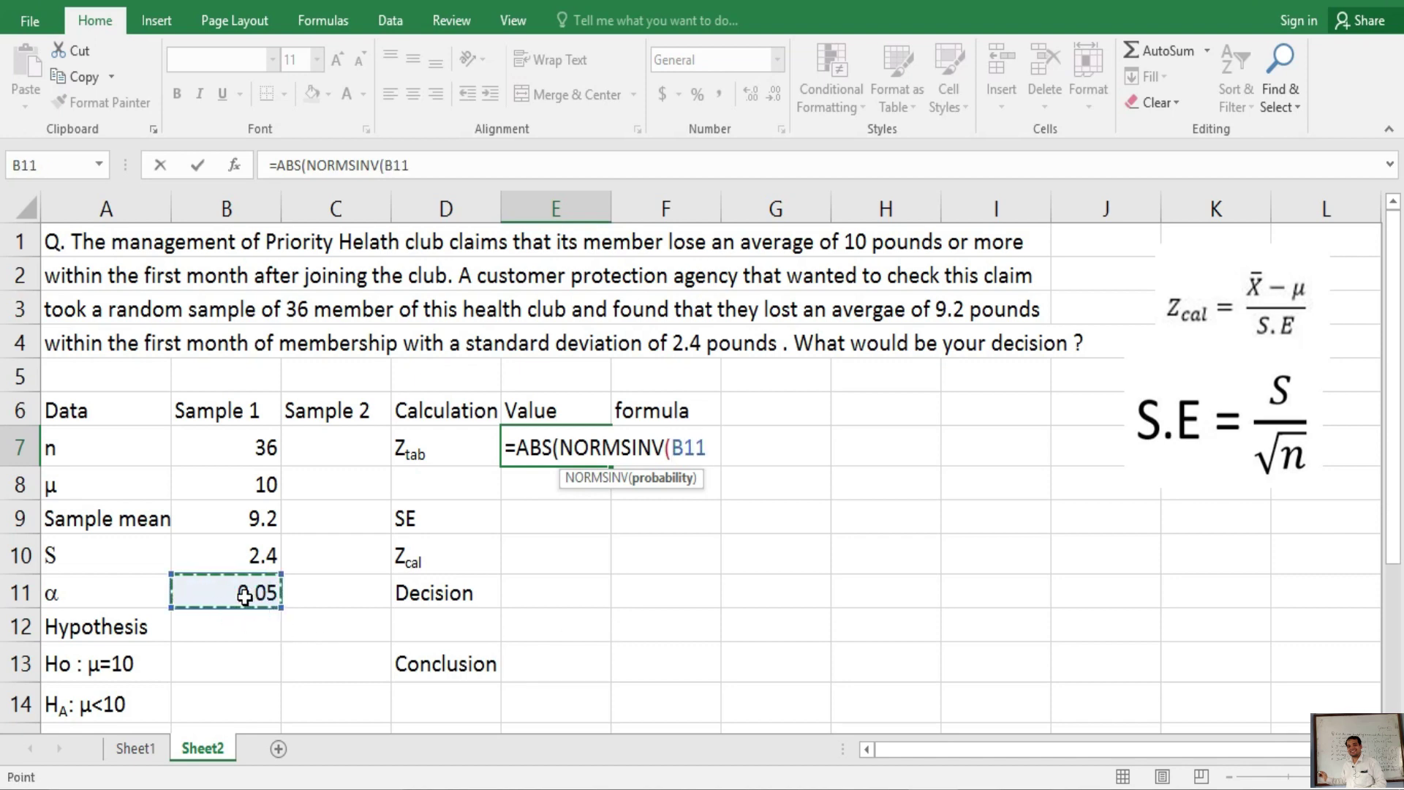
text())
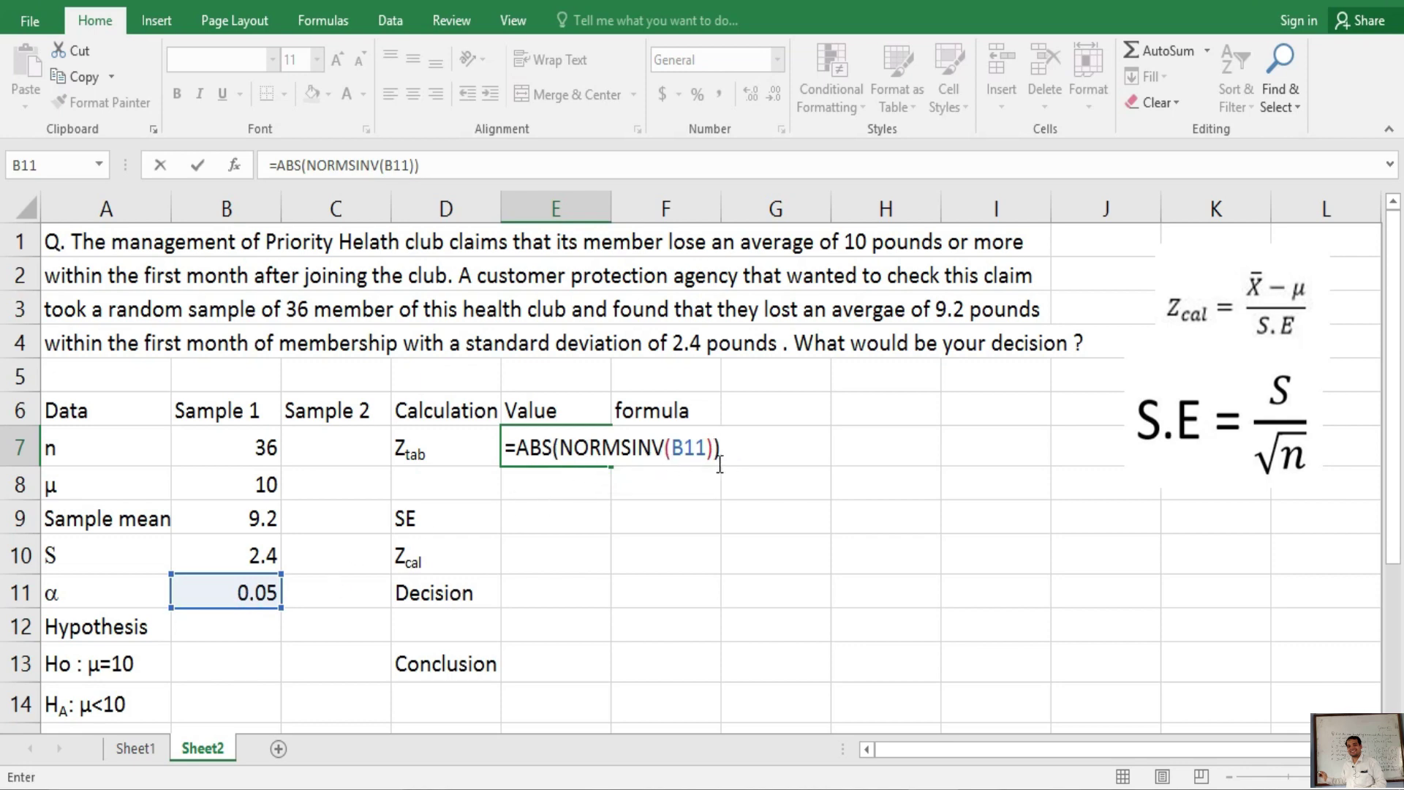
key(Return)
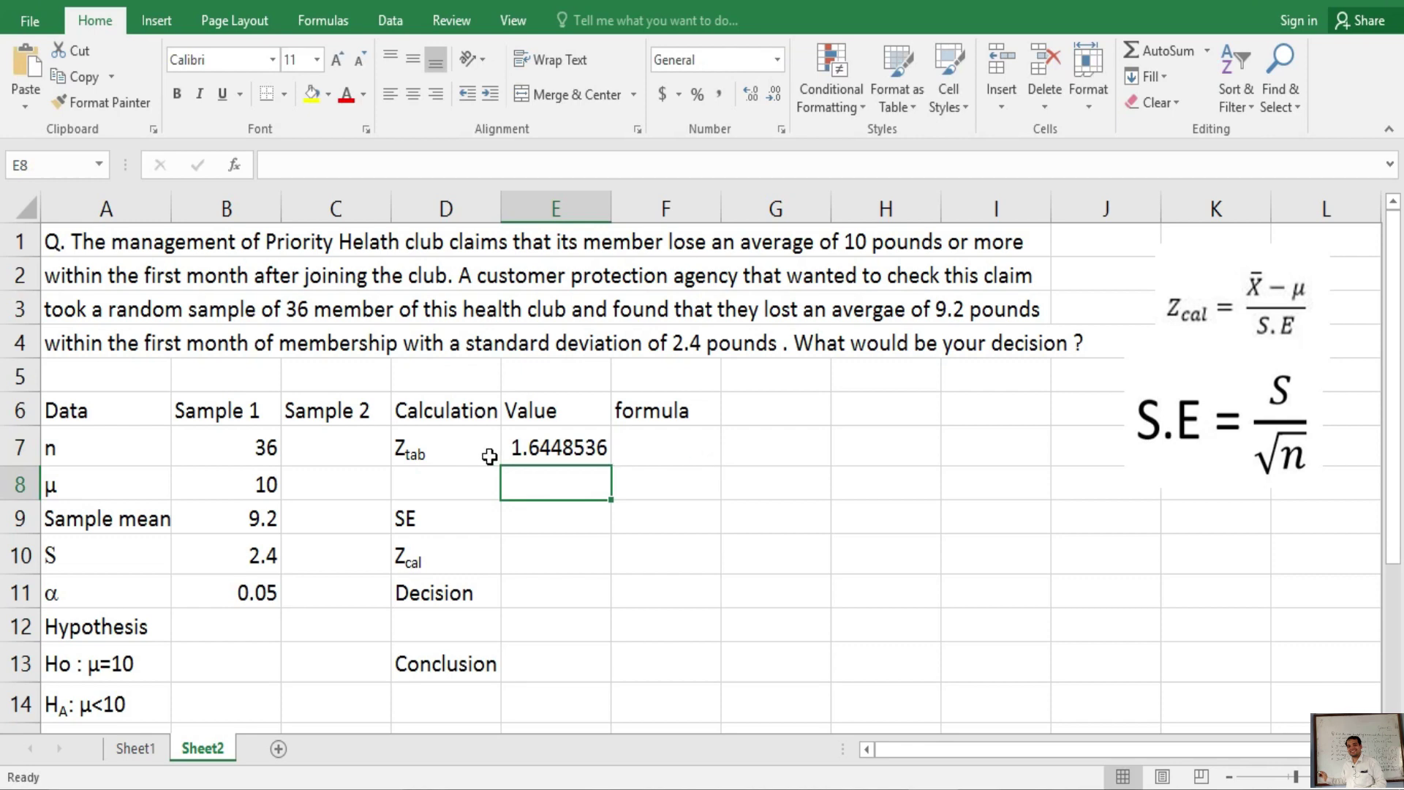
Copy the Z-tab formula and paste it as text into F7 with a leading apostrophe
click(562, 447)
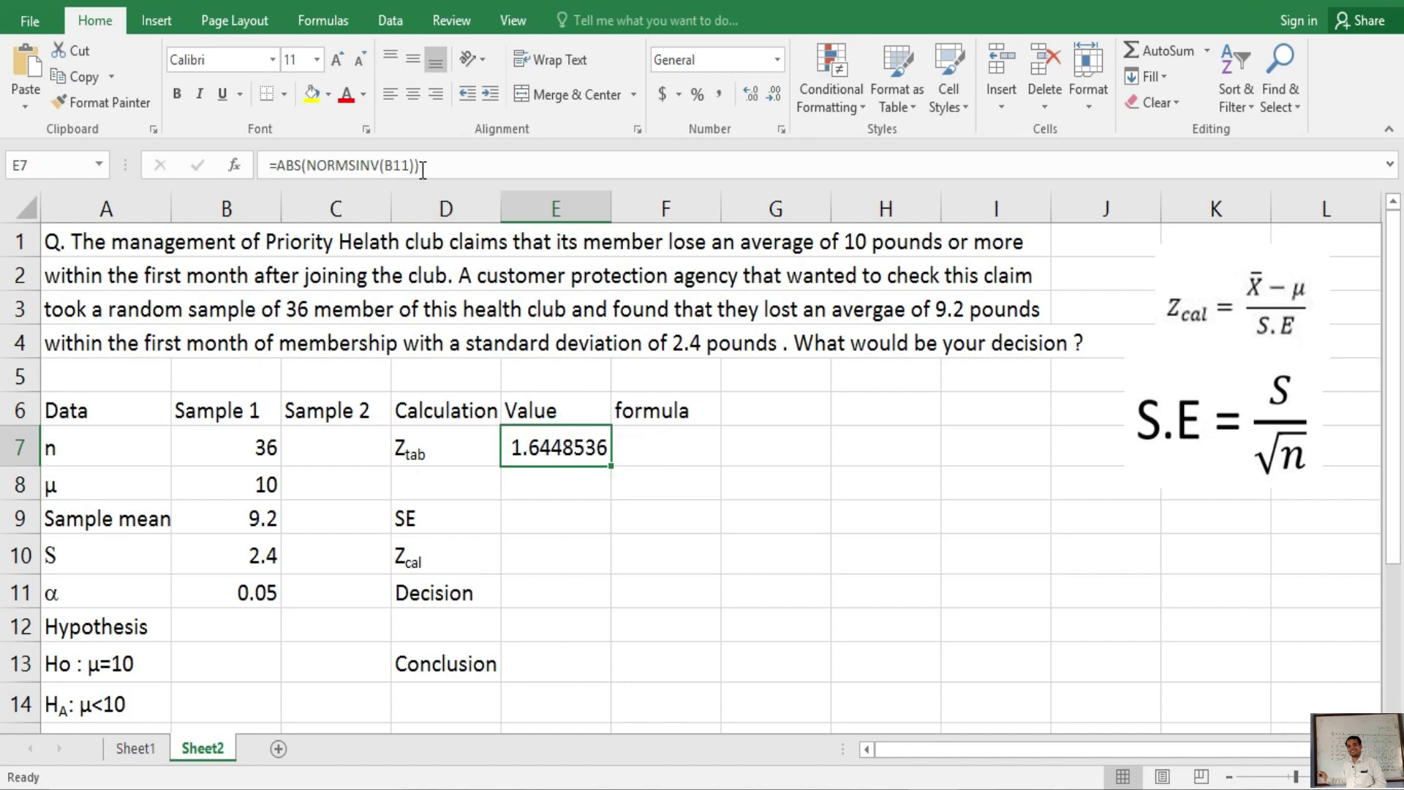
drag(423, 165, 252, 172)
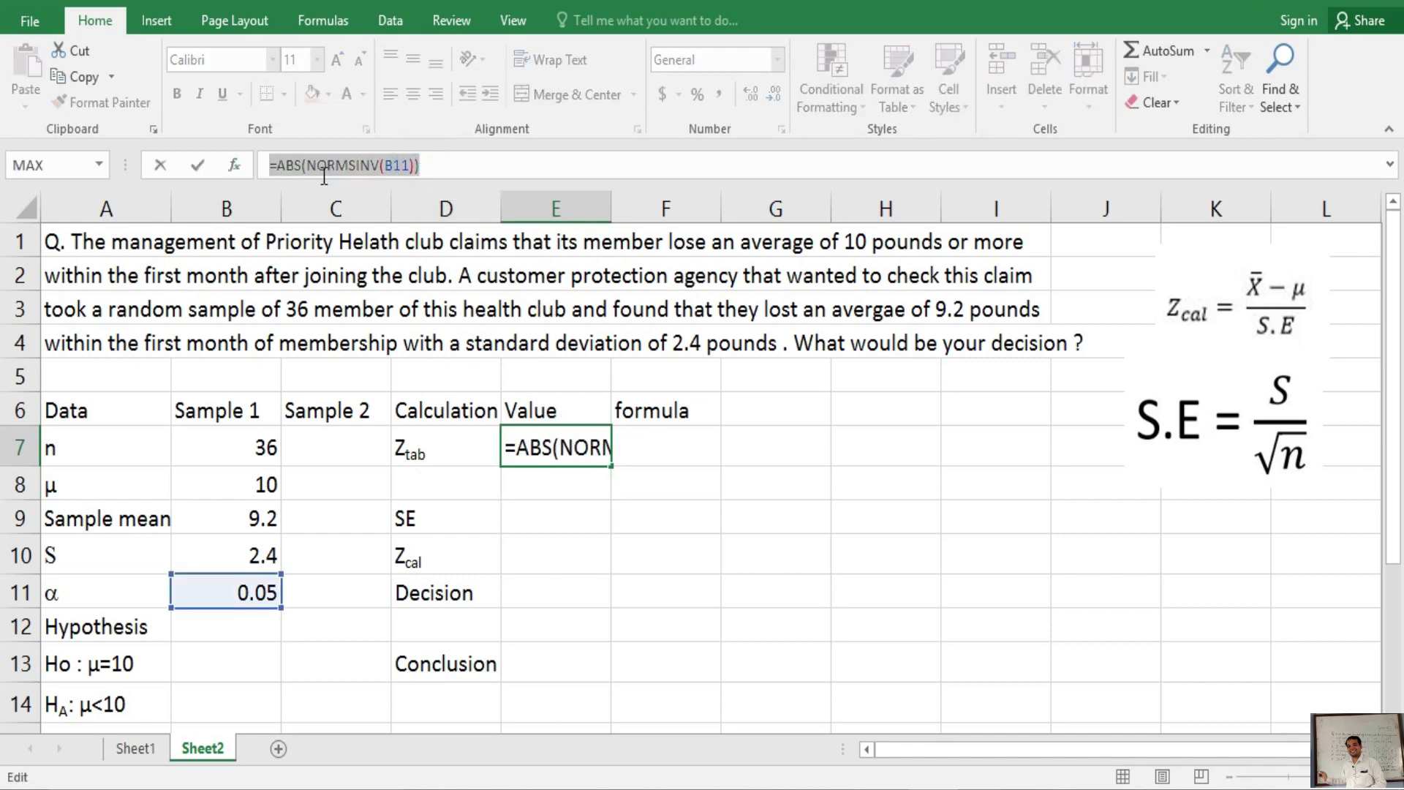
click(160, 165)
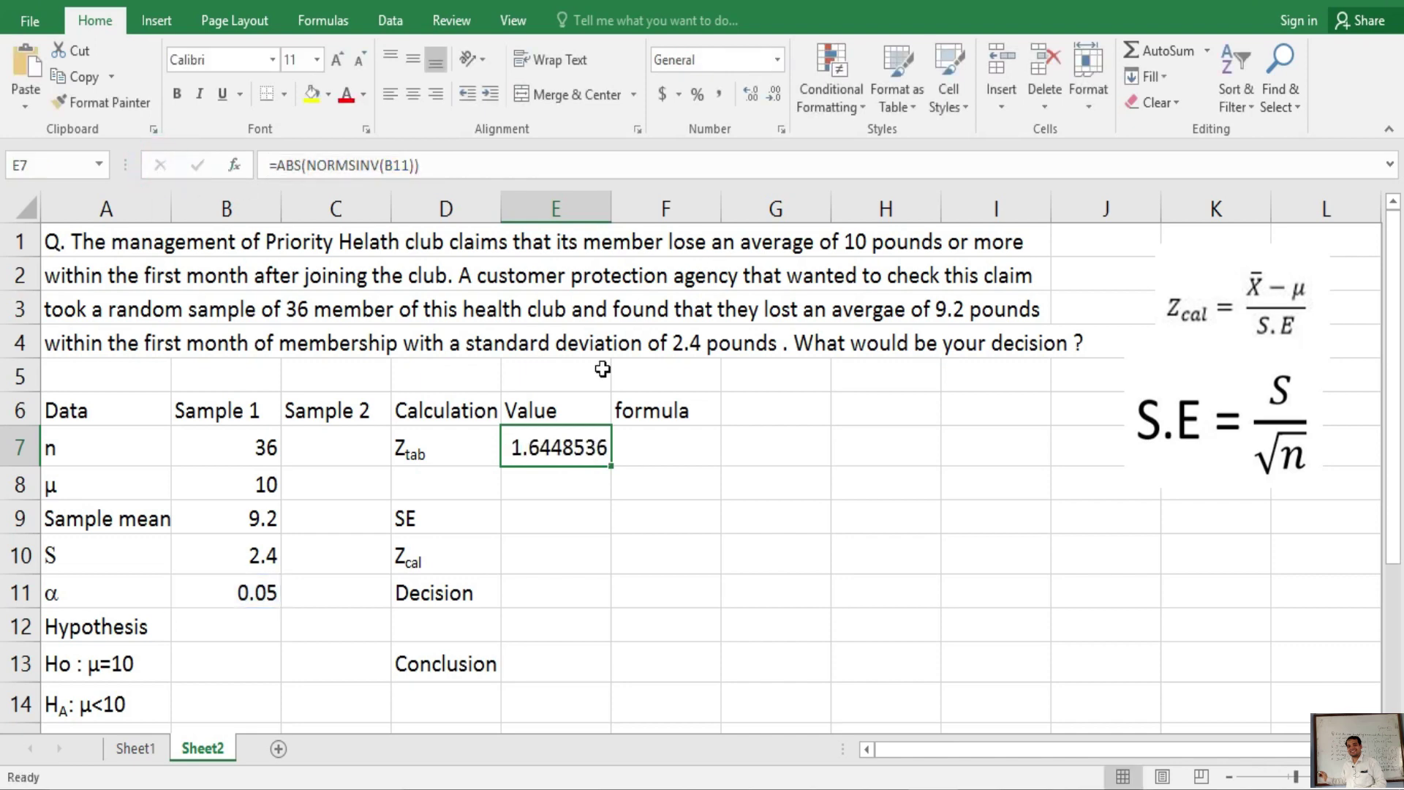
click(652, 460)
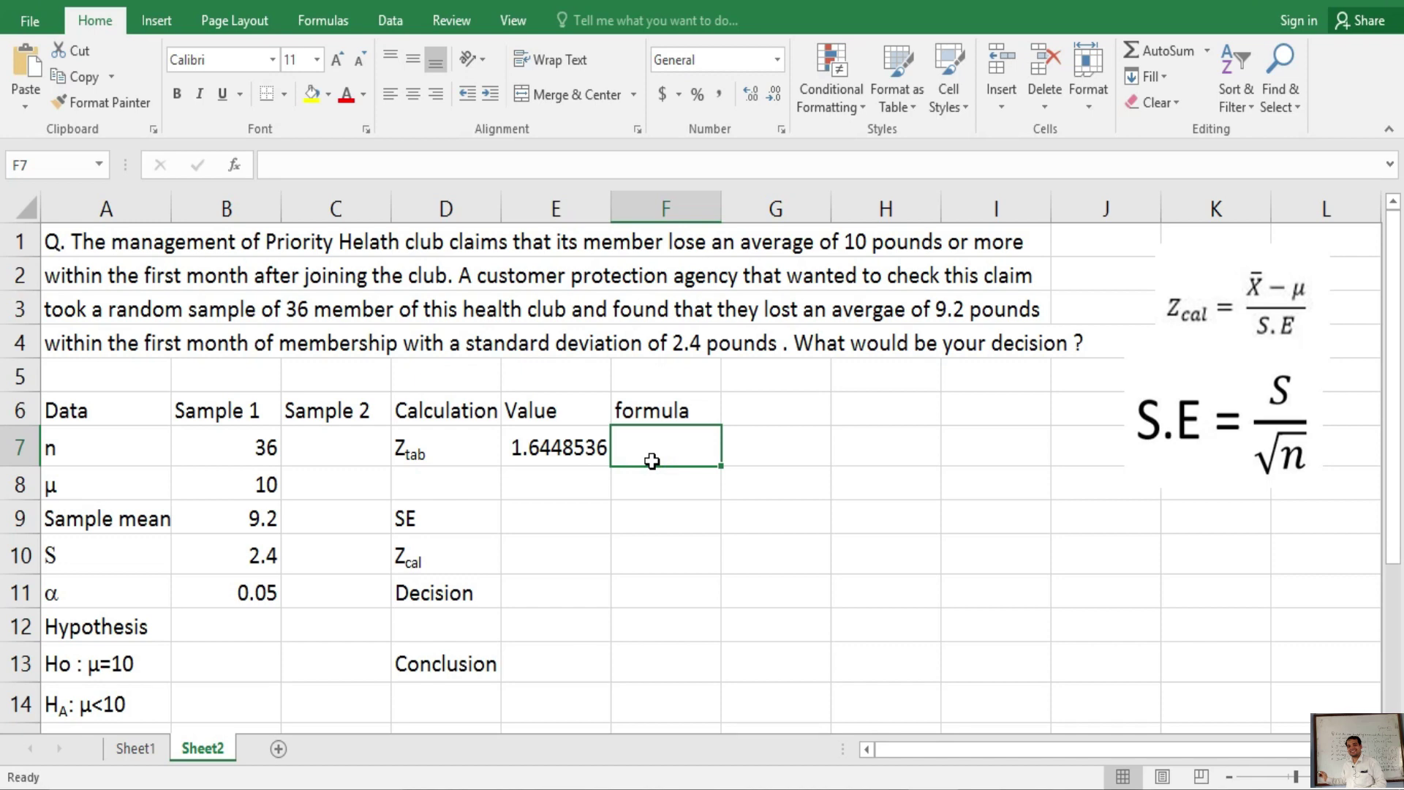
text(')
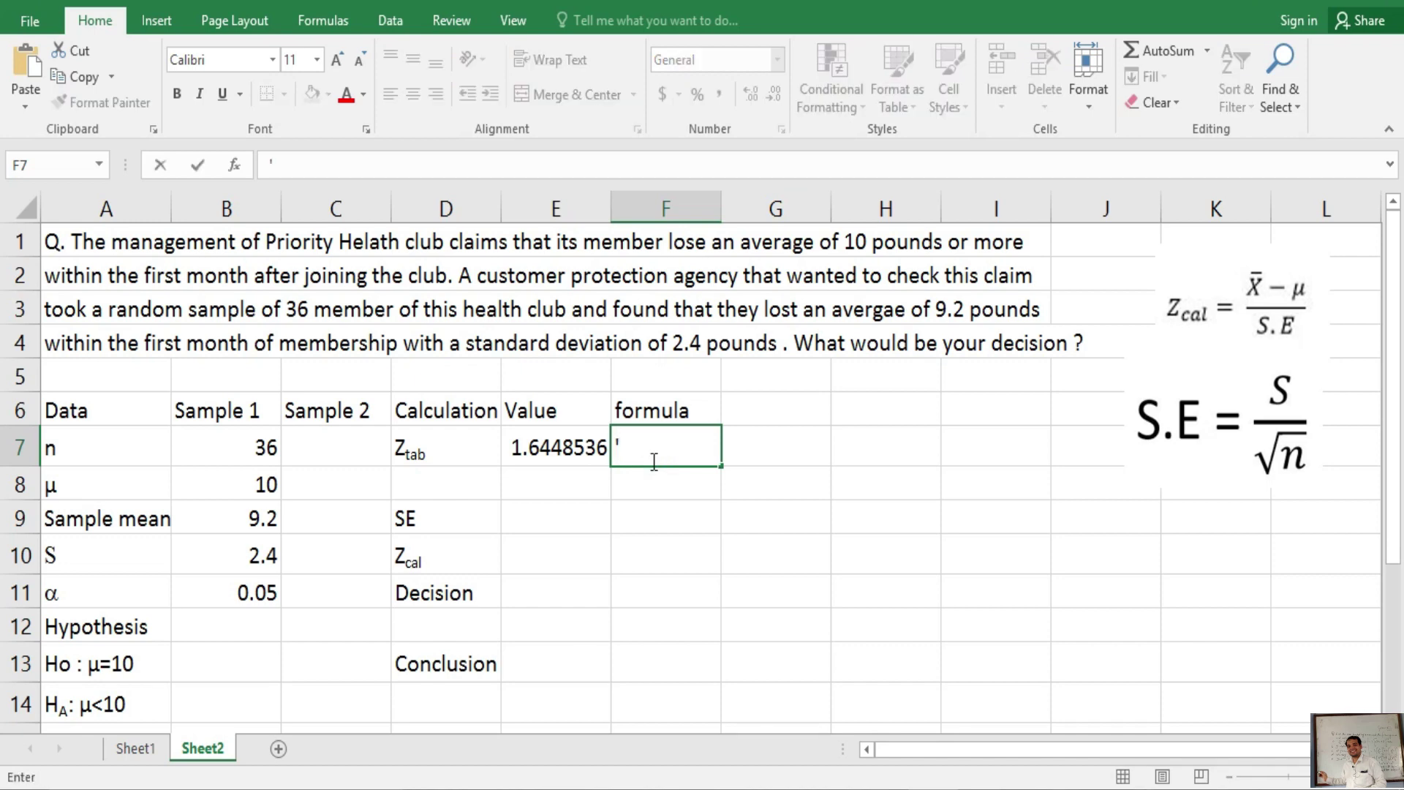
text(=ABS(NORMSINV(B11)))
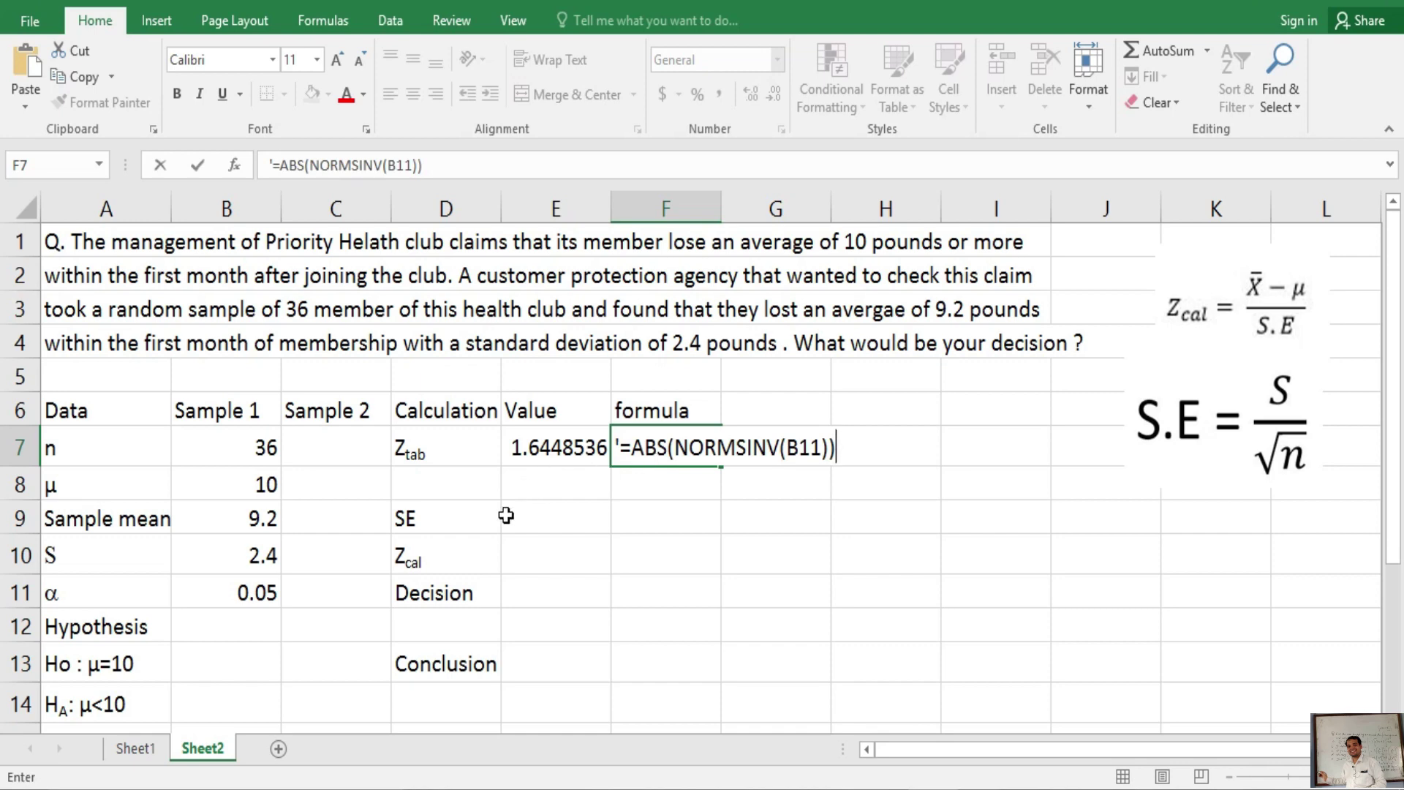
click(506, 516)
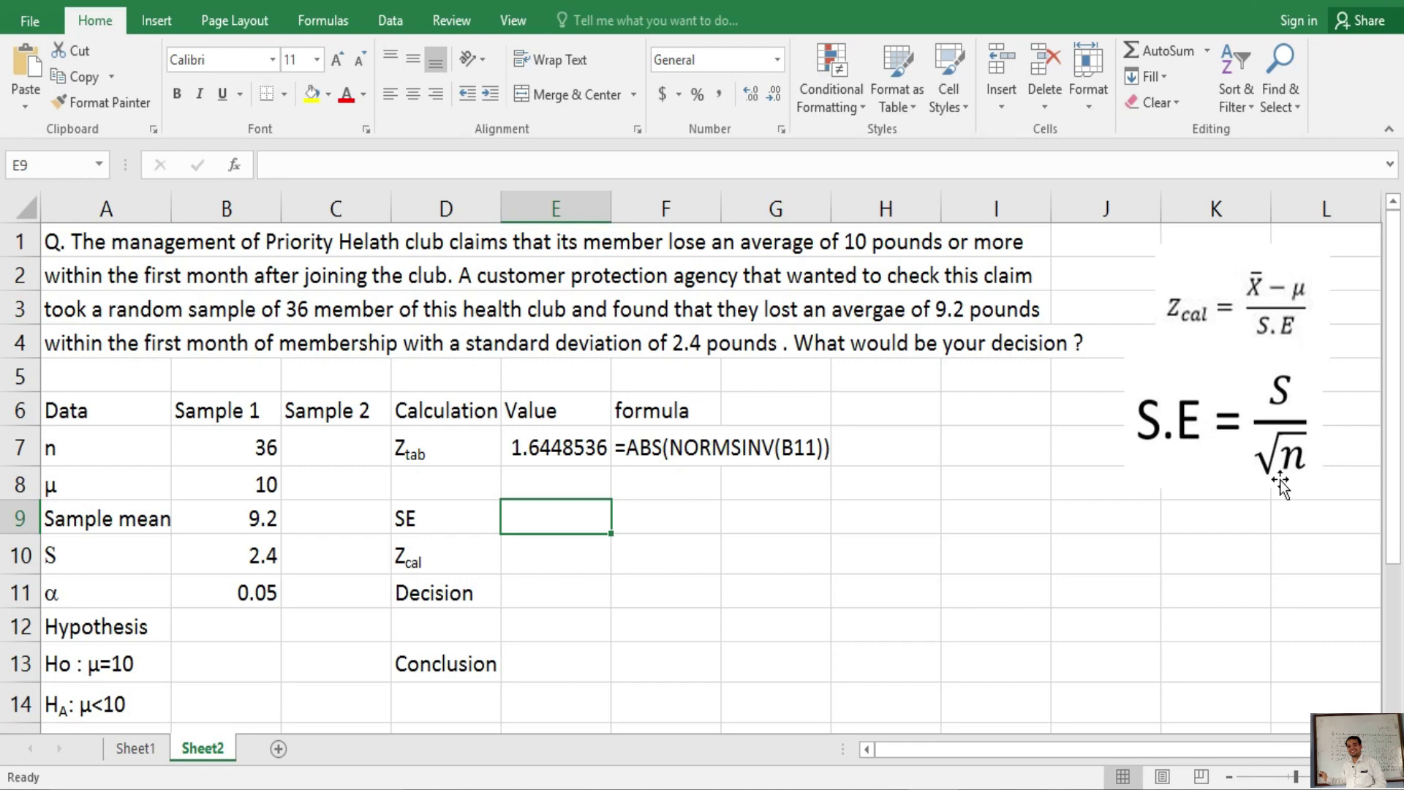
Enter =B10/SQRT(B7) in E9 to compute the standard error 0.4
text(=)
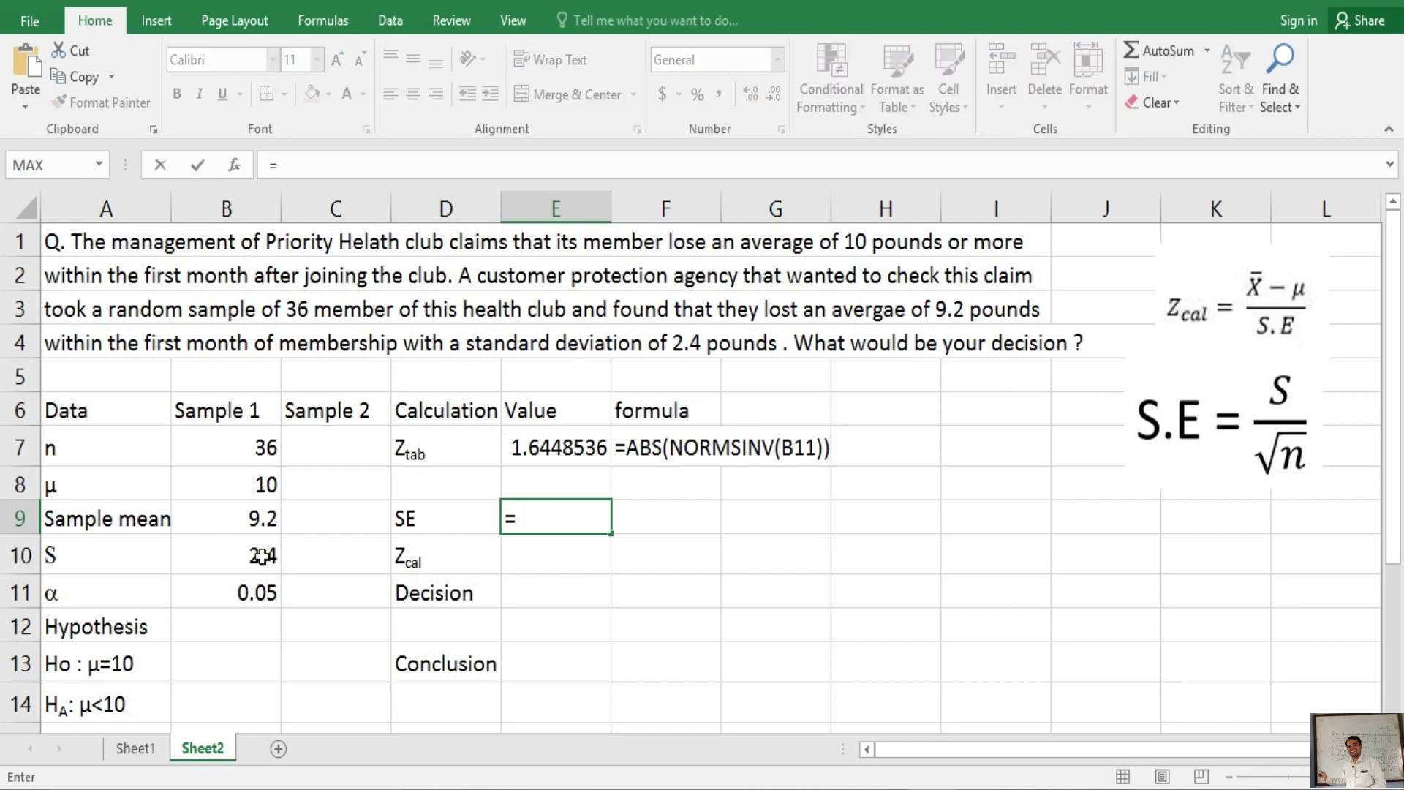
click(262, 557)
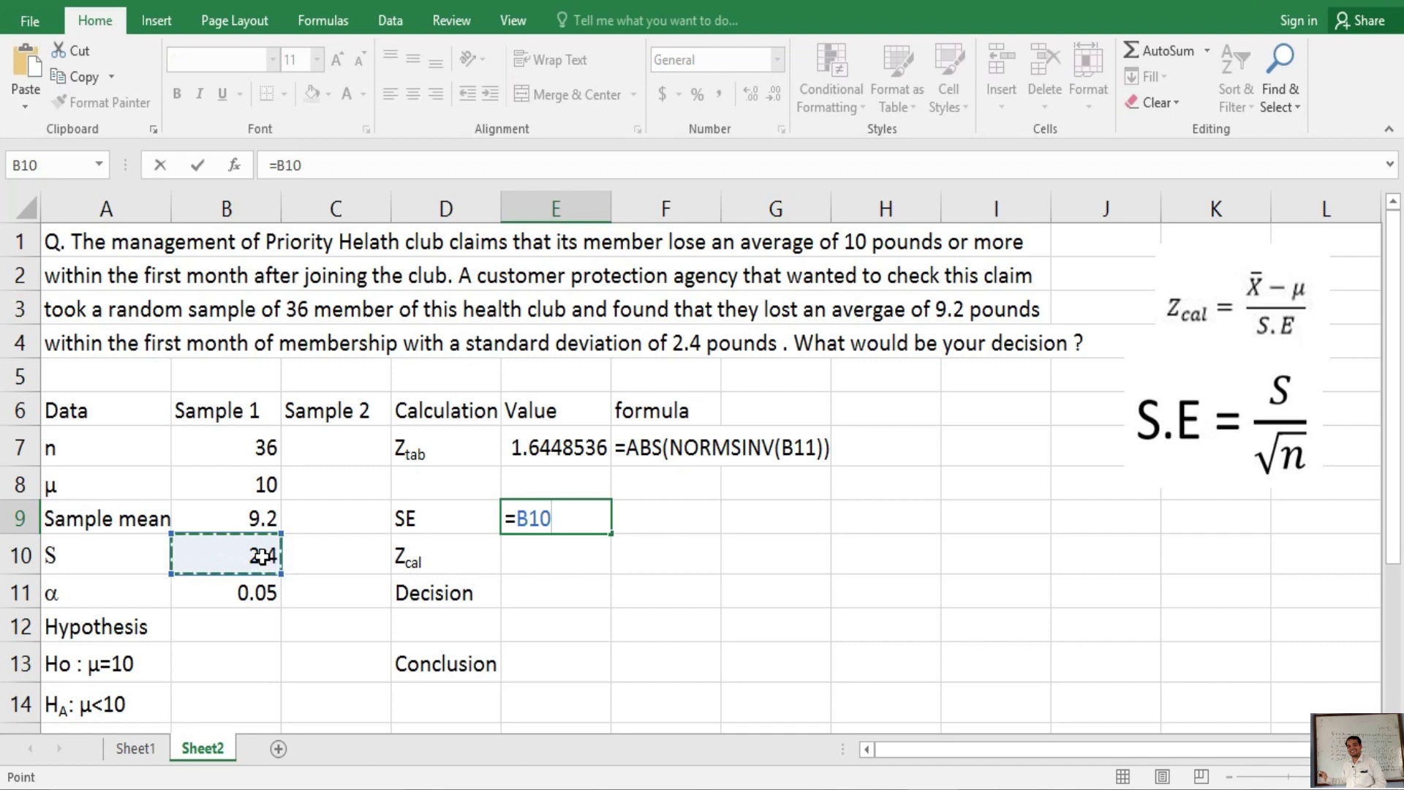
text(/)
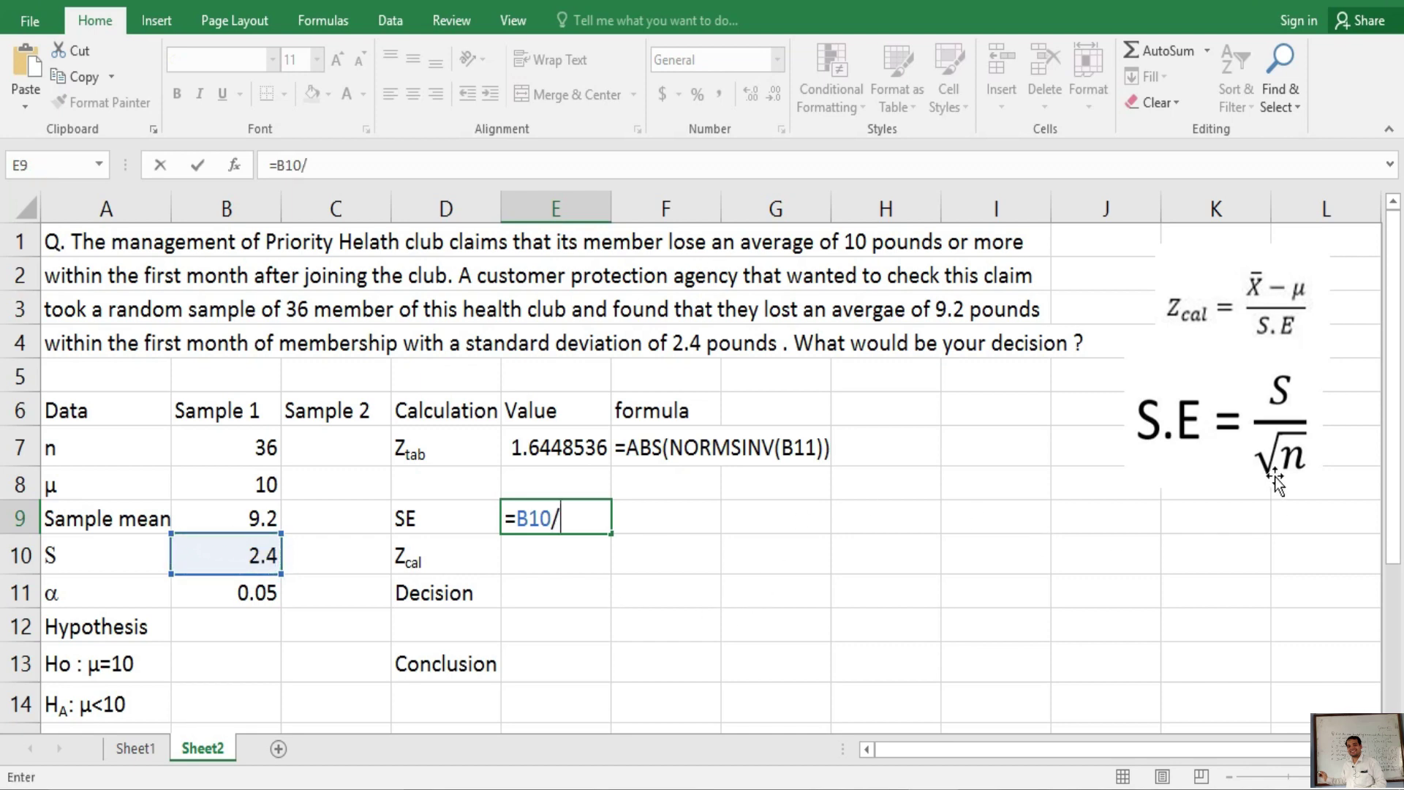
text(s)
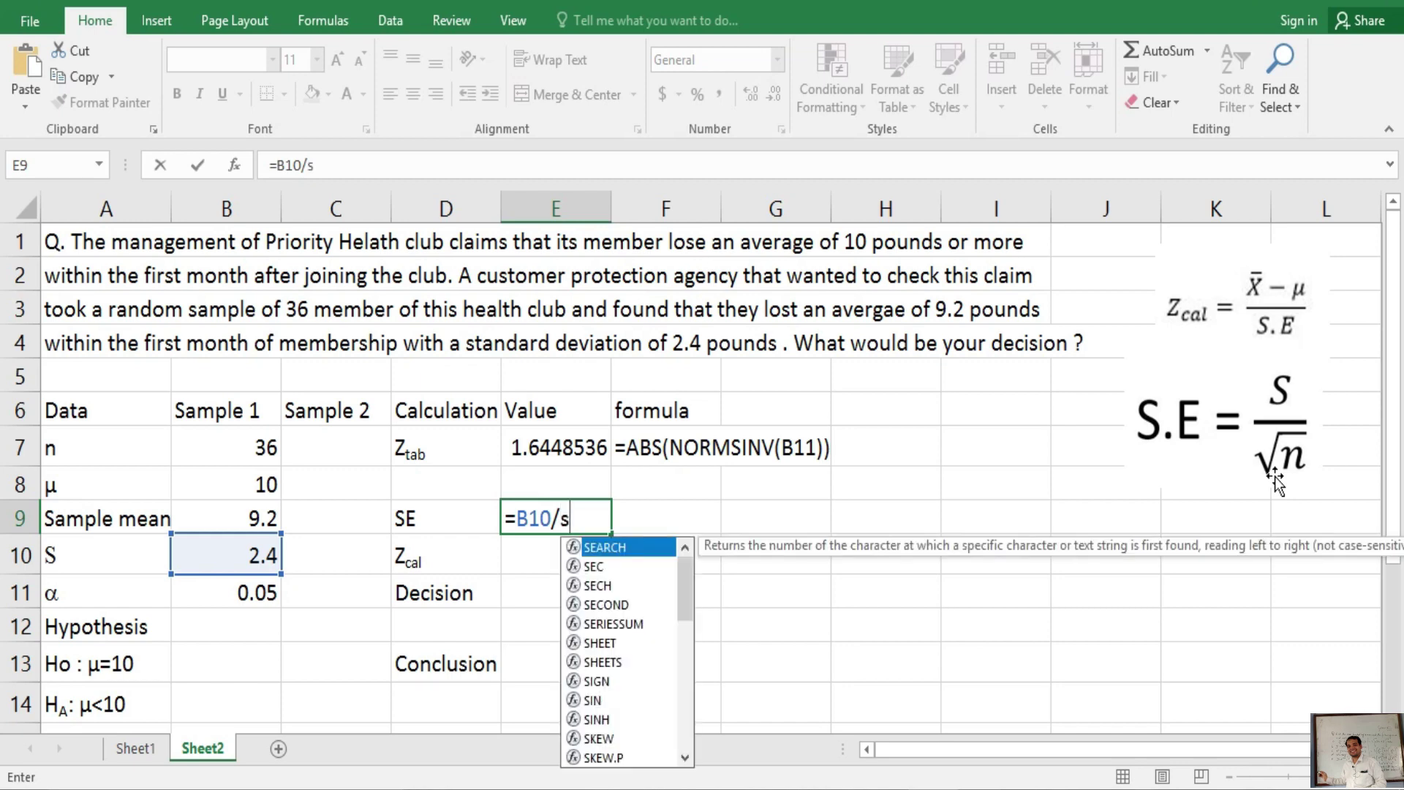
text(qrt)
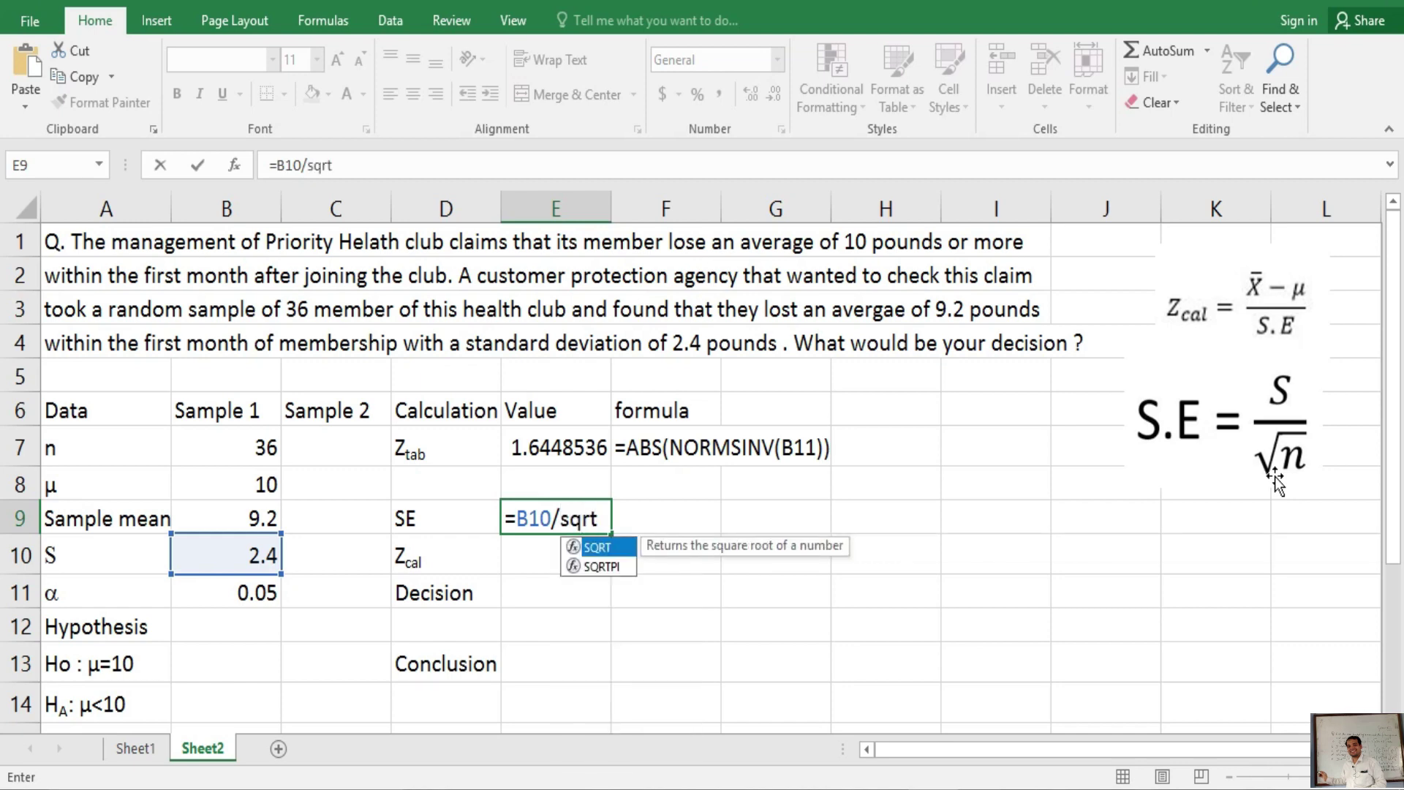
double_click(602, 545)
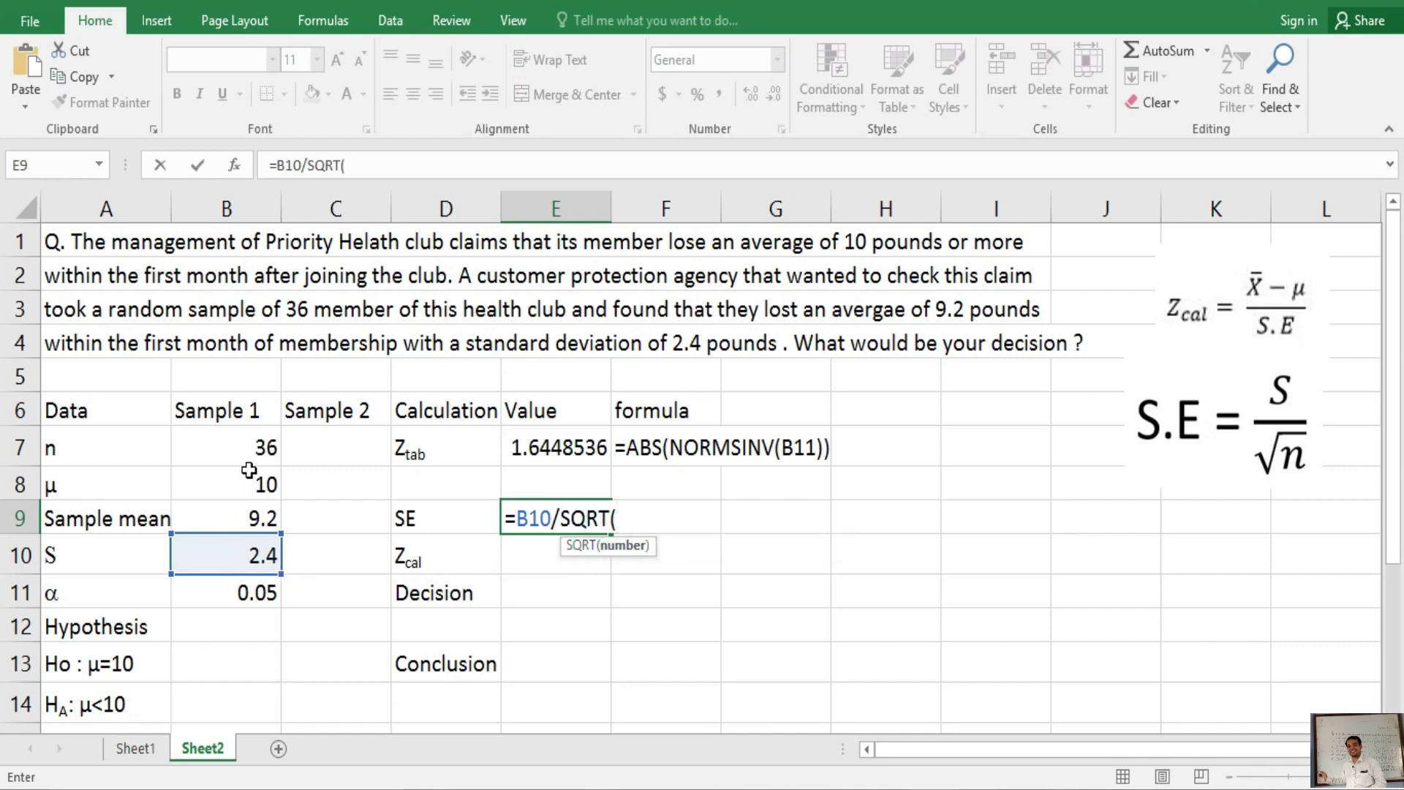
click(255, 449)
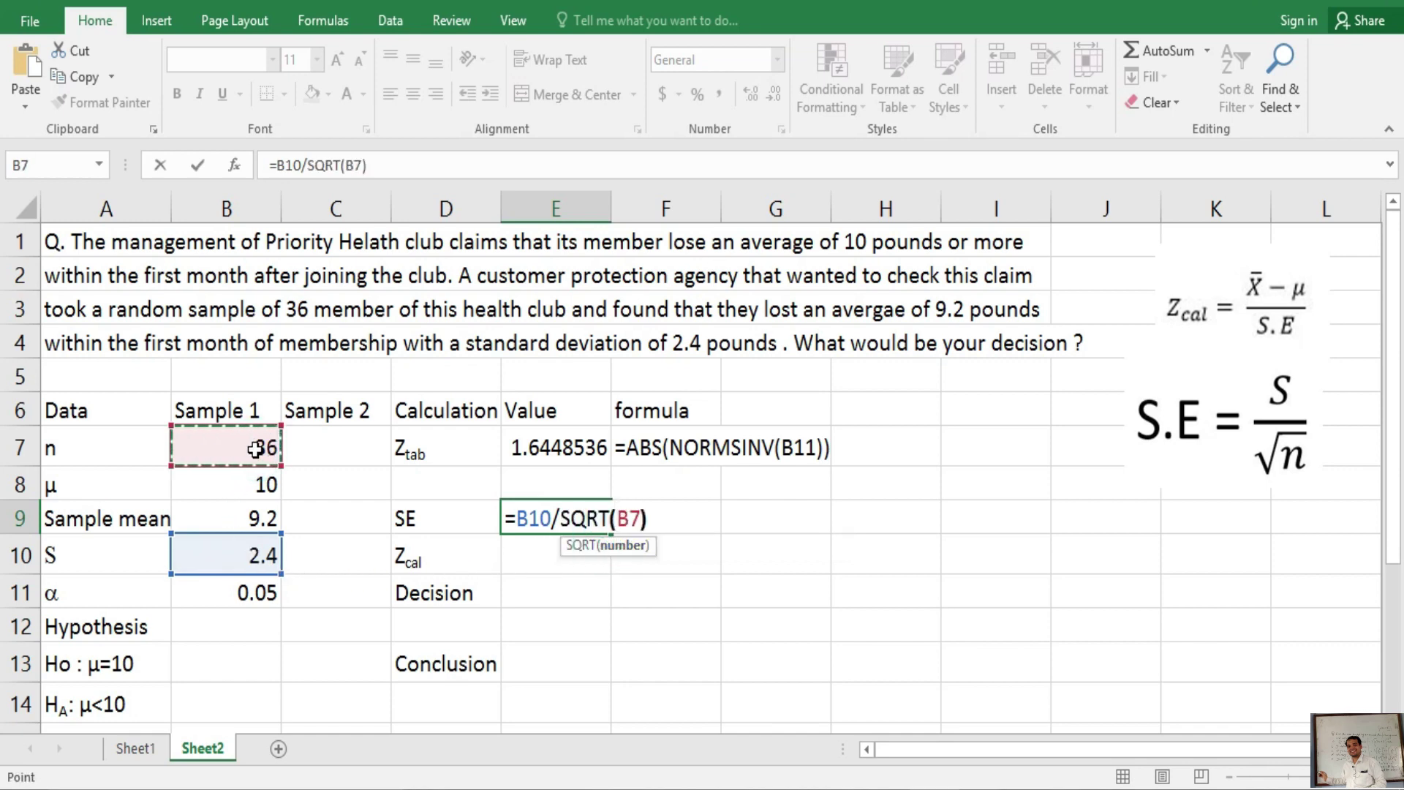
text())
key(Return)
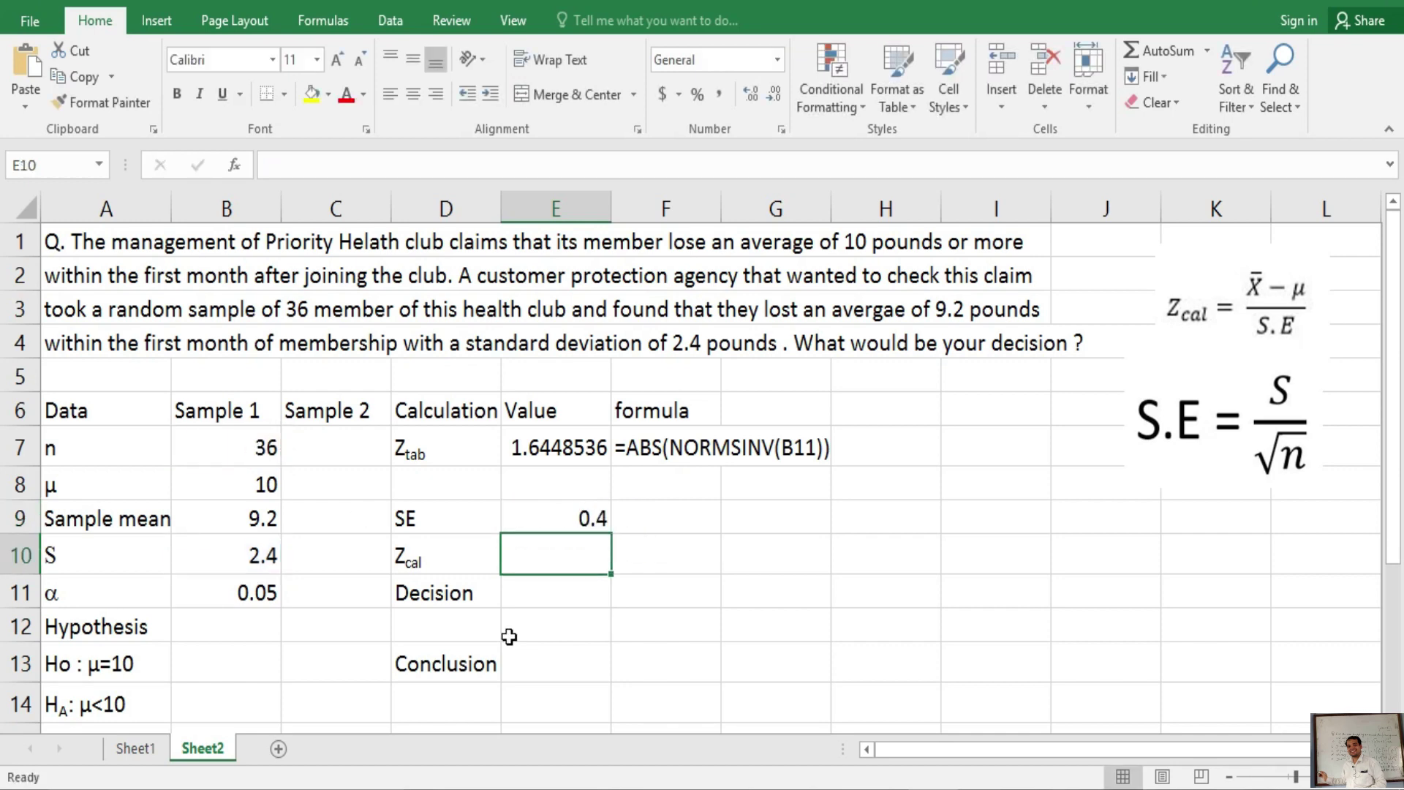
Copy the SE formula and paste it as text into F9 with a leading apostrophe
click(560, 518)
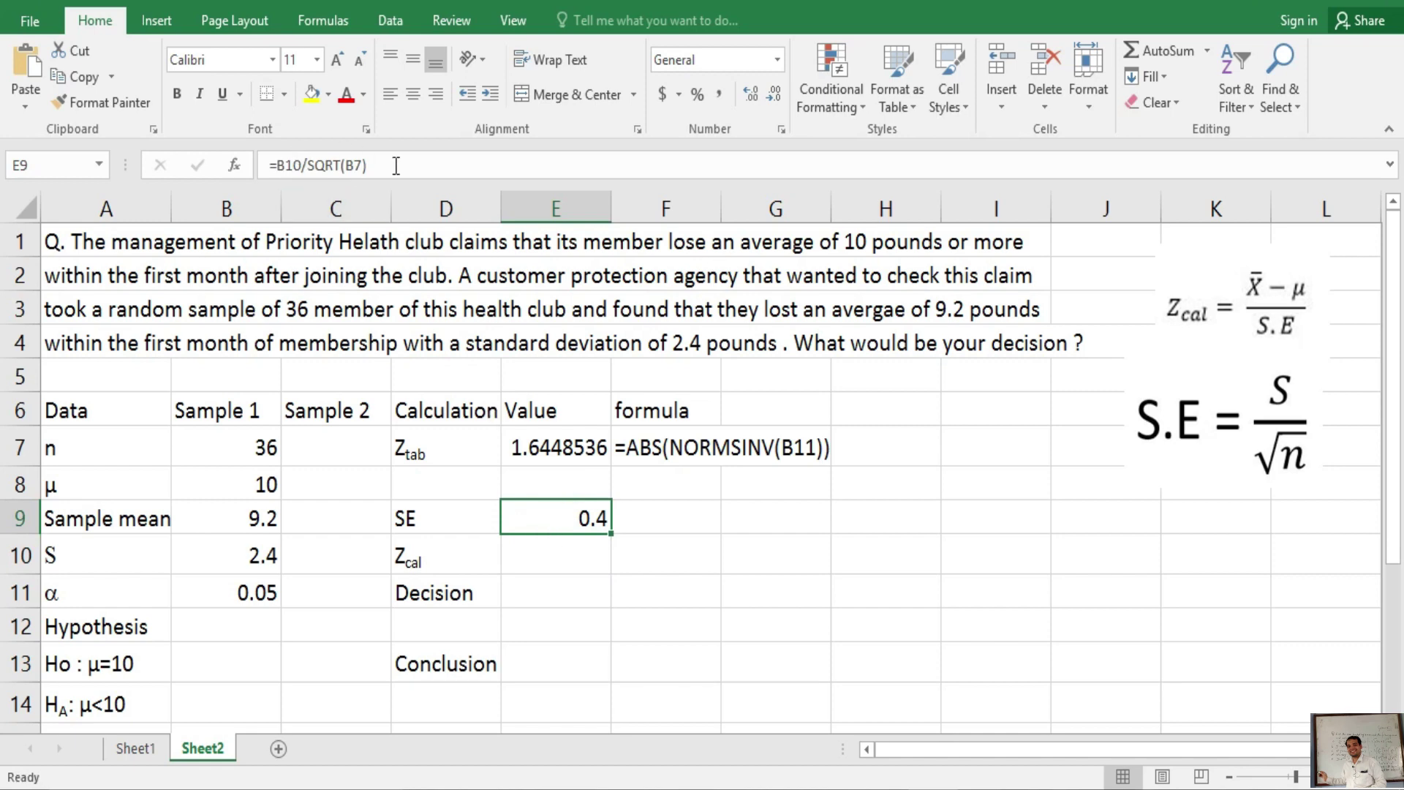
drag(380, 165, 256, 158)
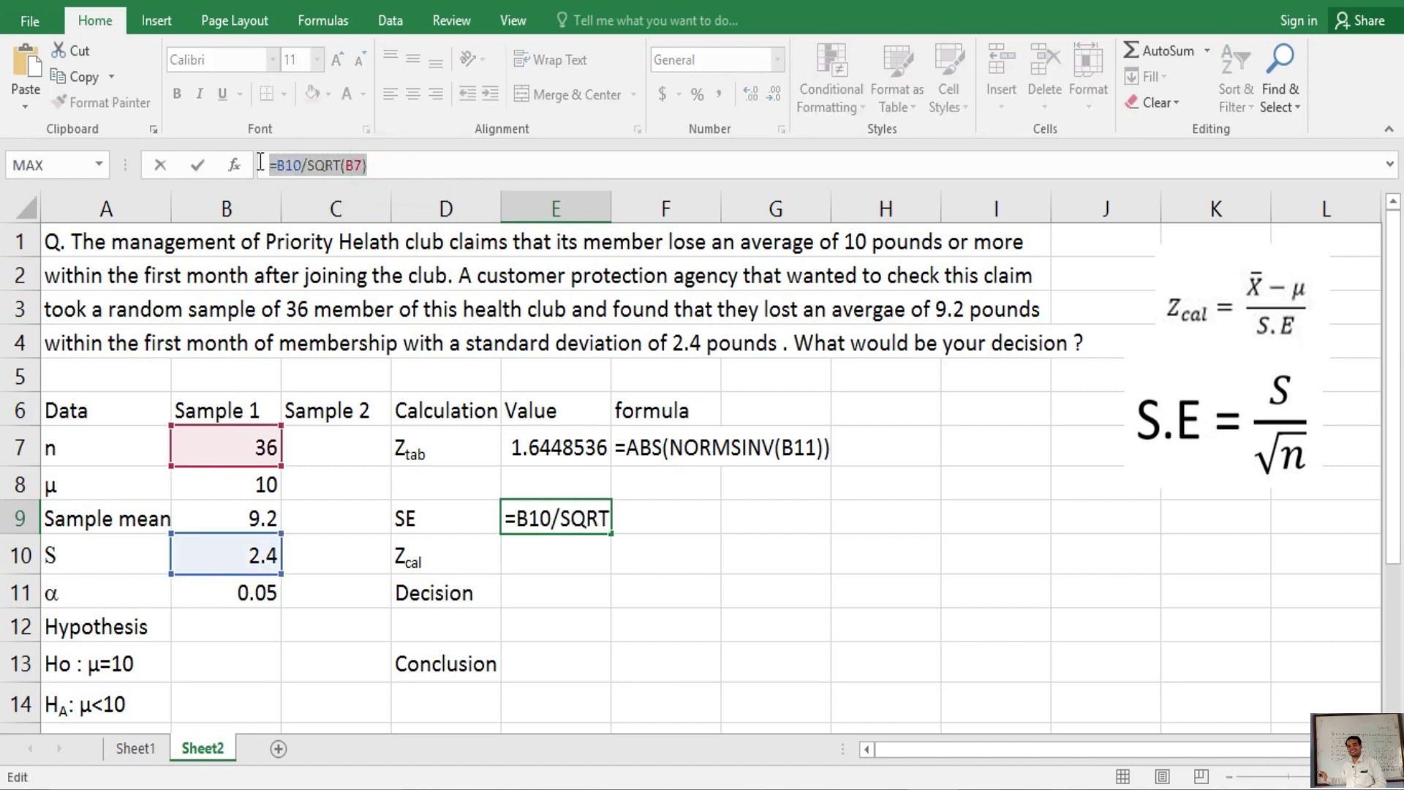
key(ctrl+c)
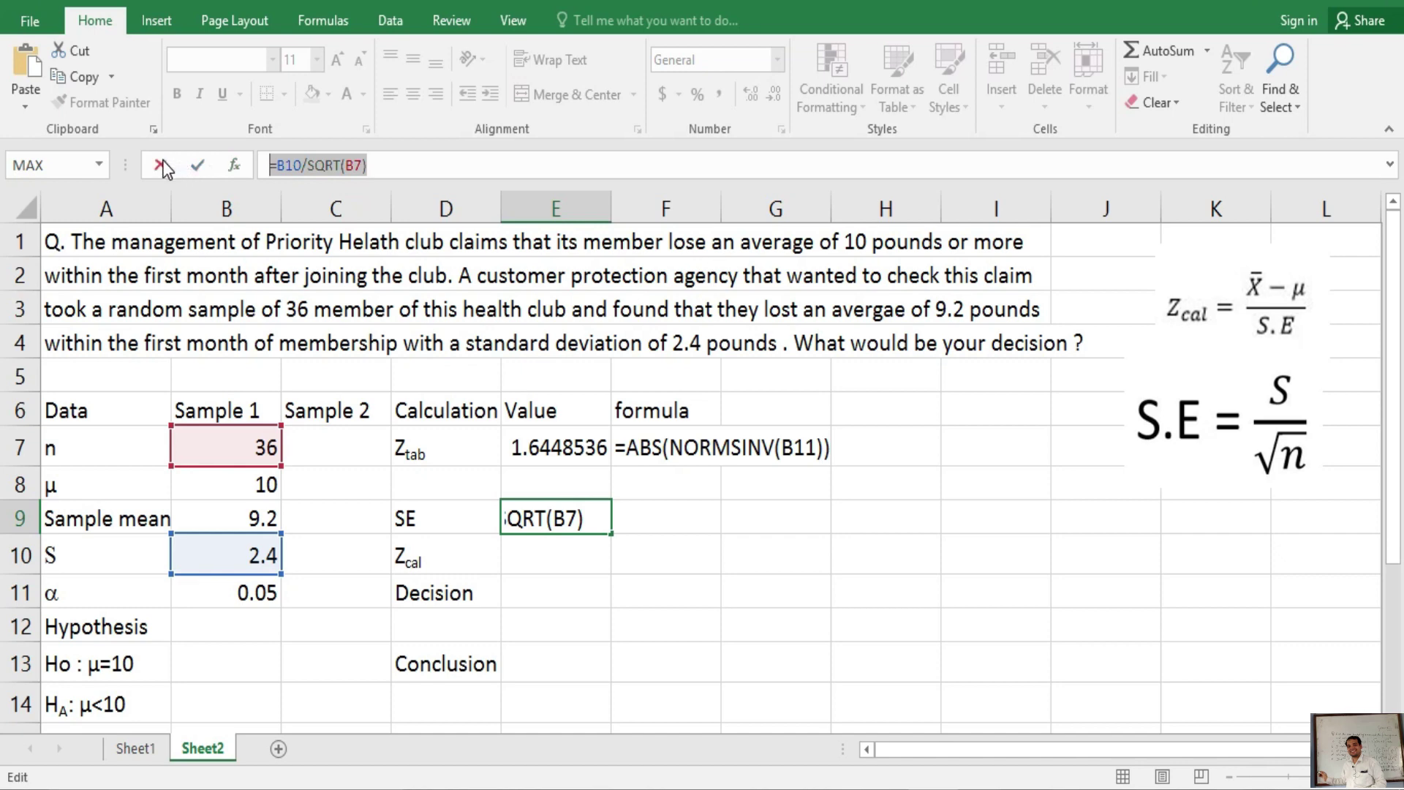
click(161, 163)
click(658, 528)
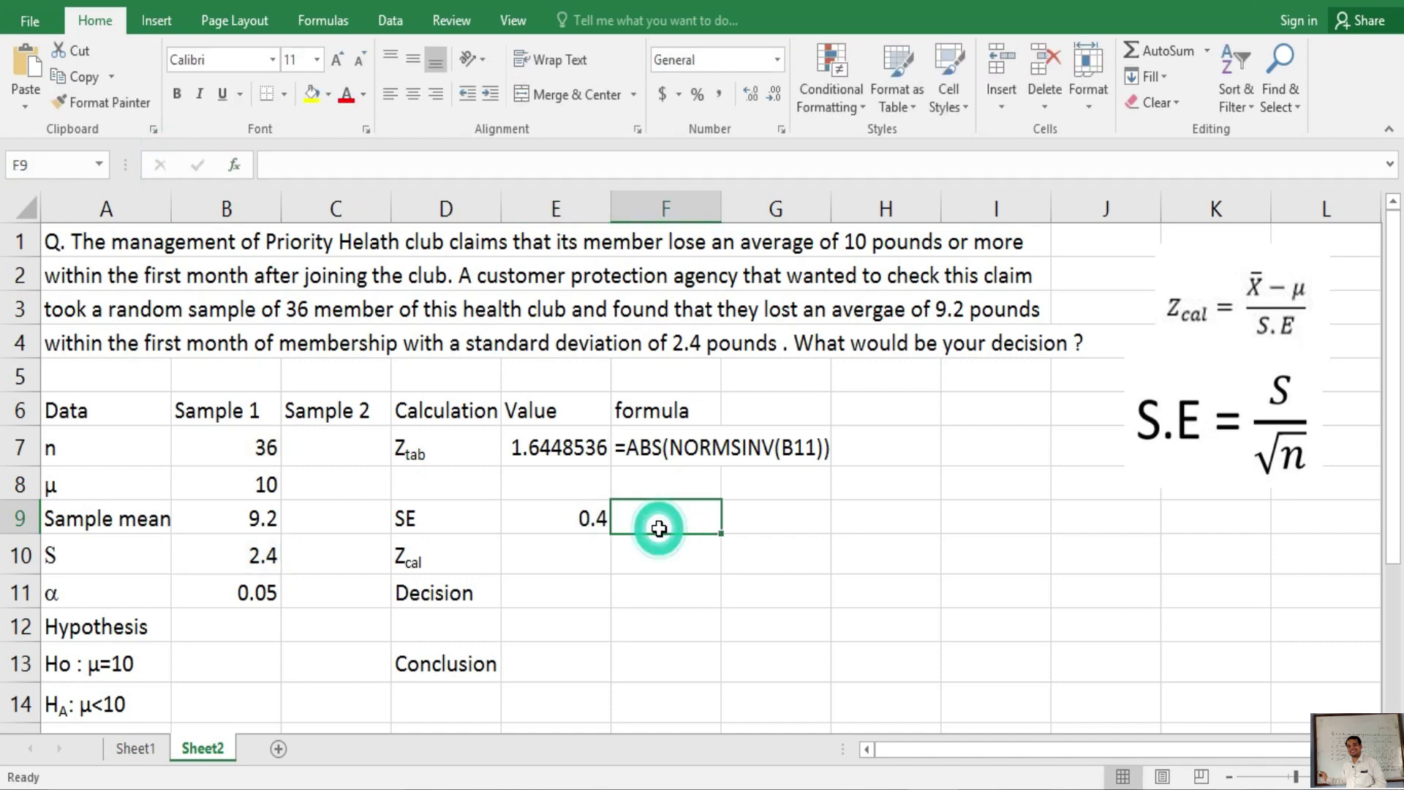
text(')
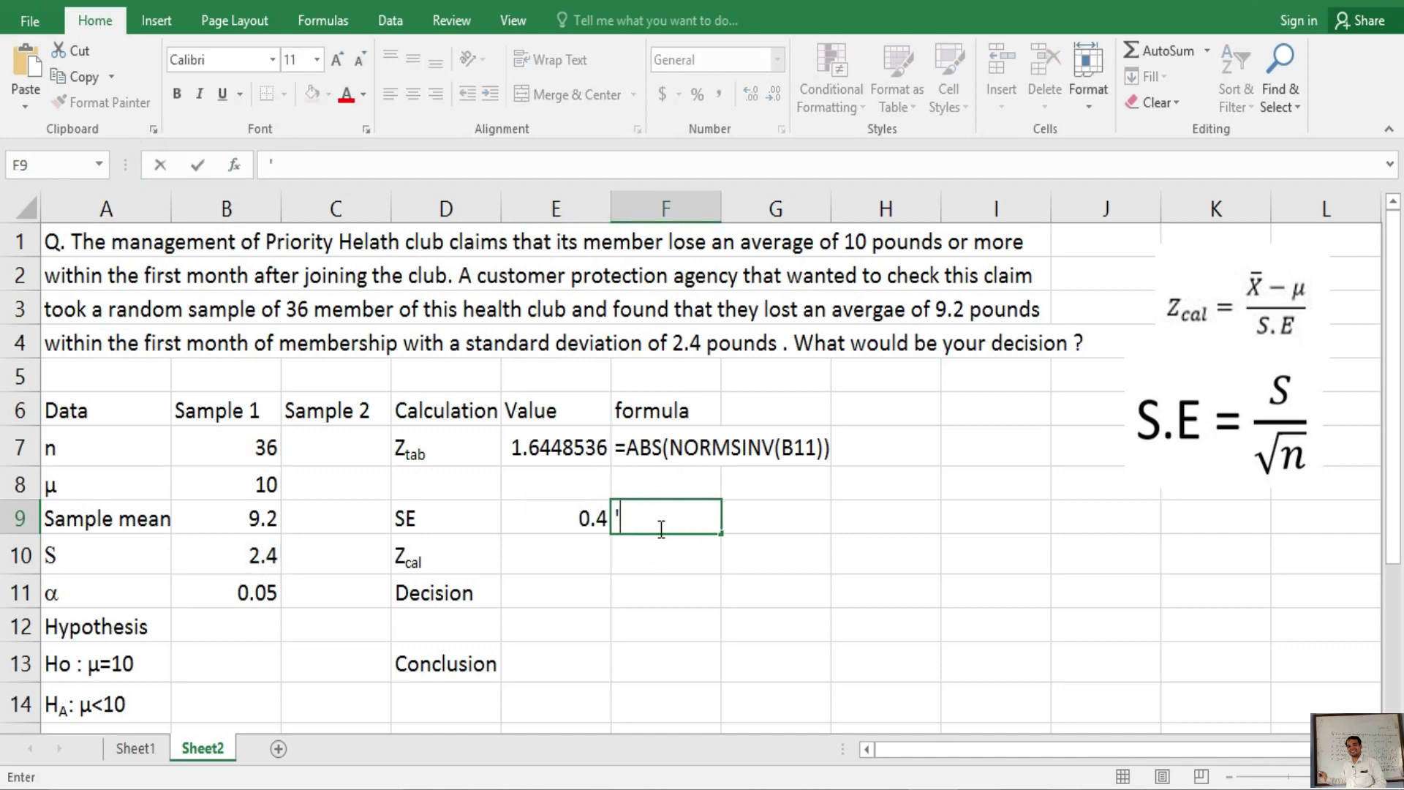
key(ctrl+v)
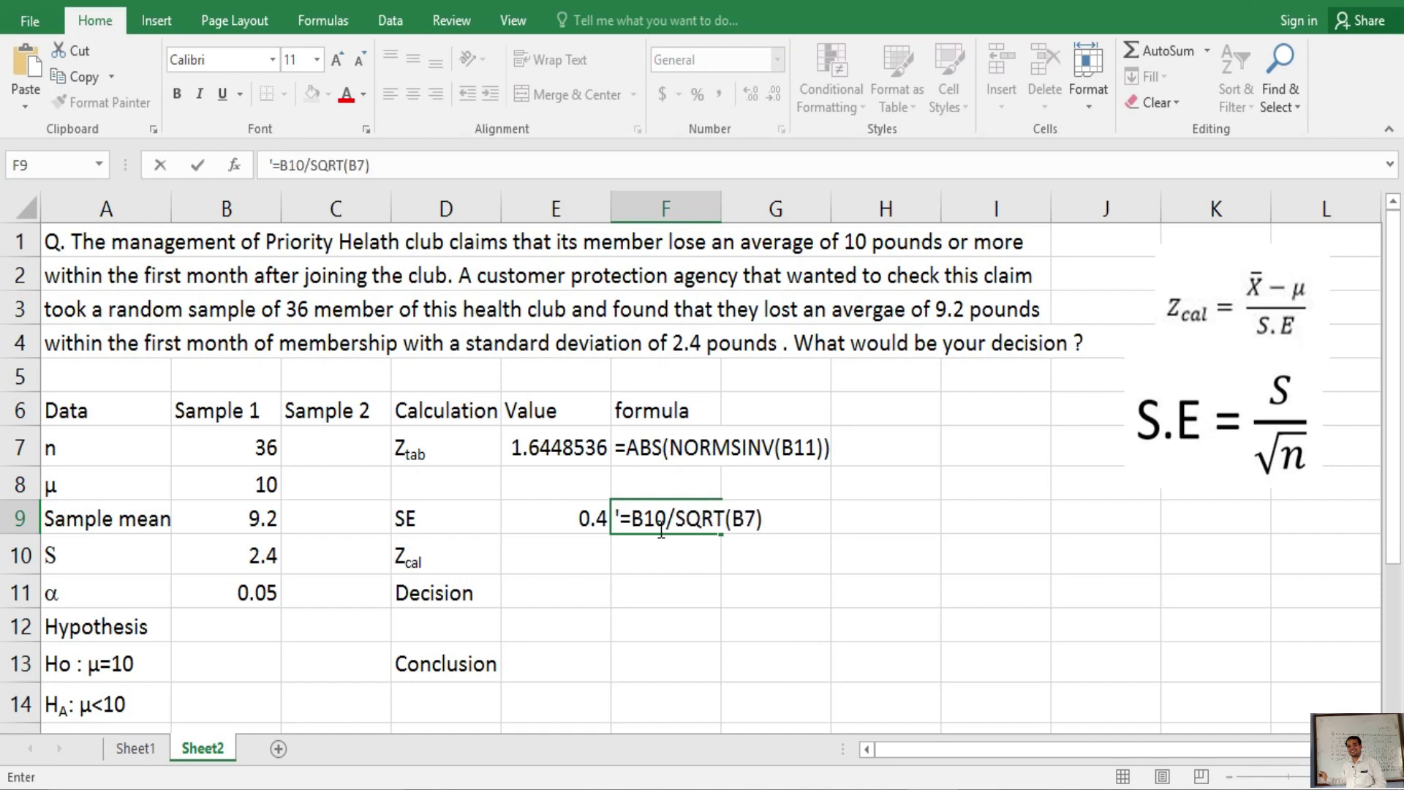
click(544, 548)
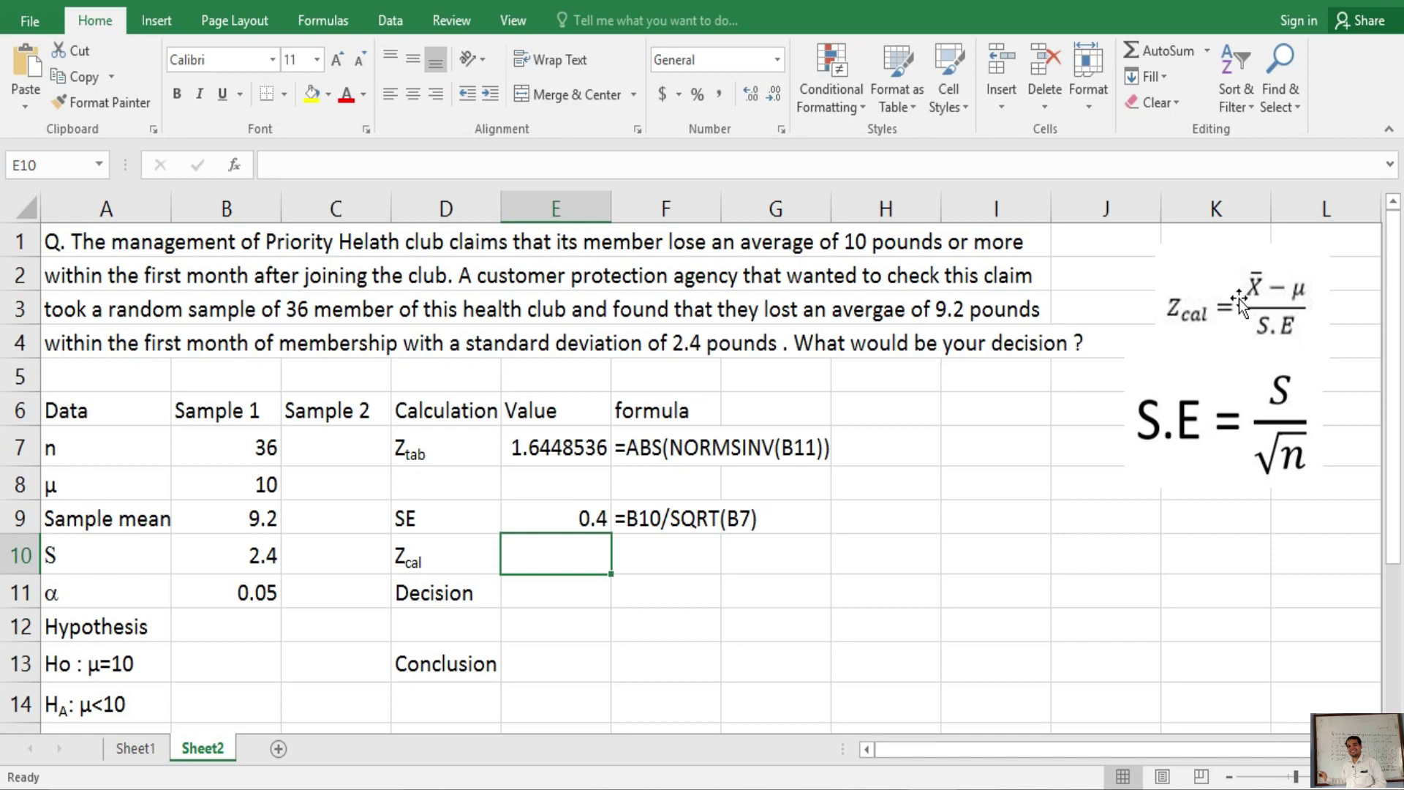
Enter =ABS(B9-B8)/E9 in E10 to compute Z_cal as 2
text(=a)
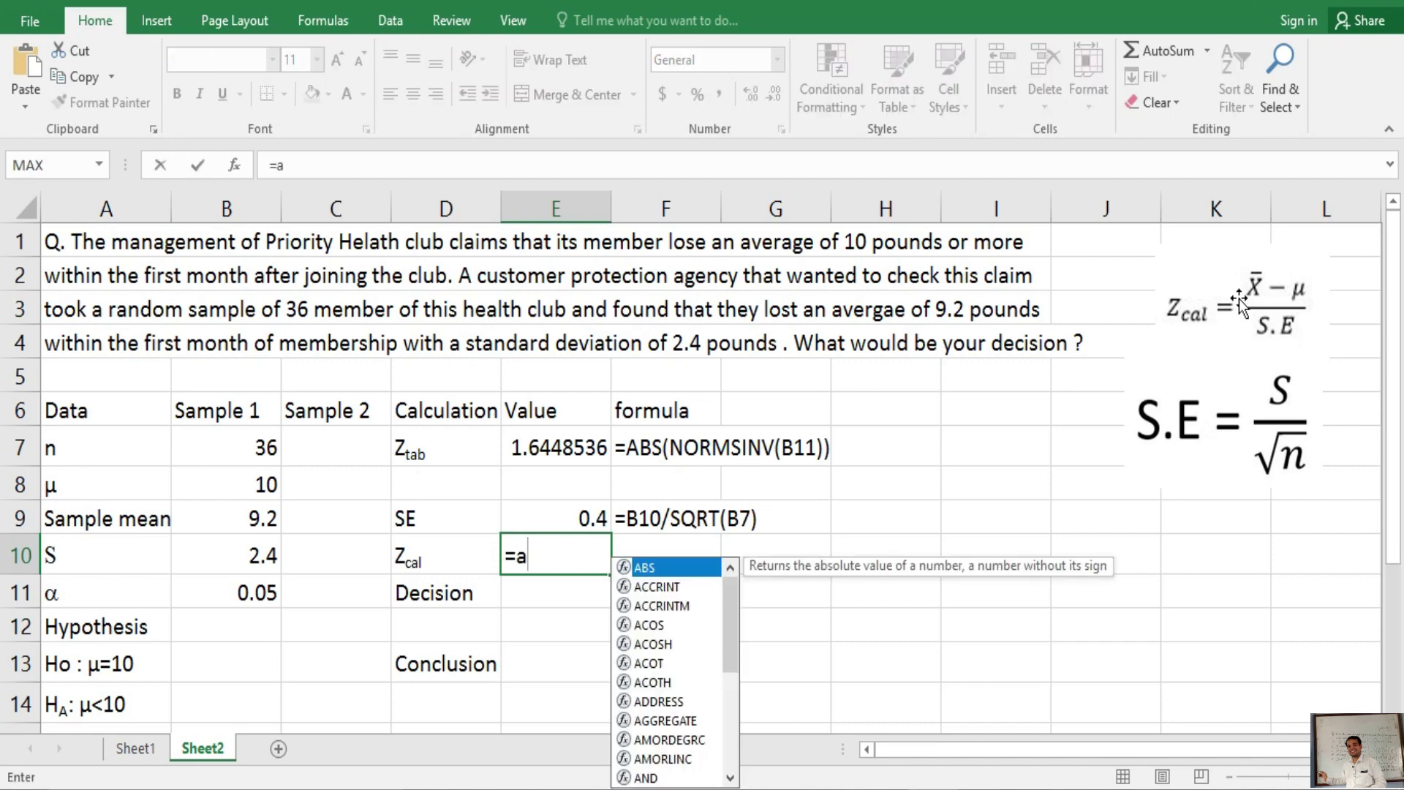
text(b)
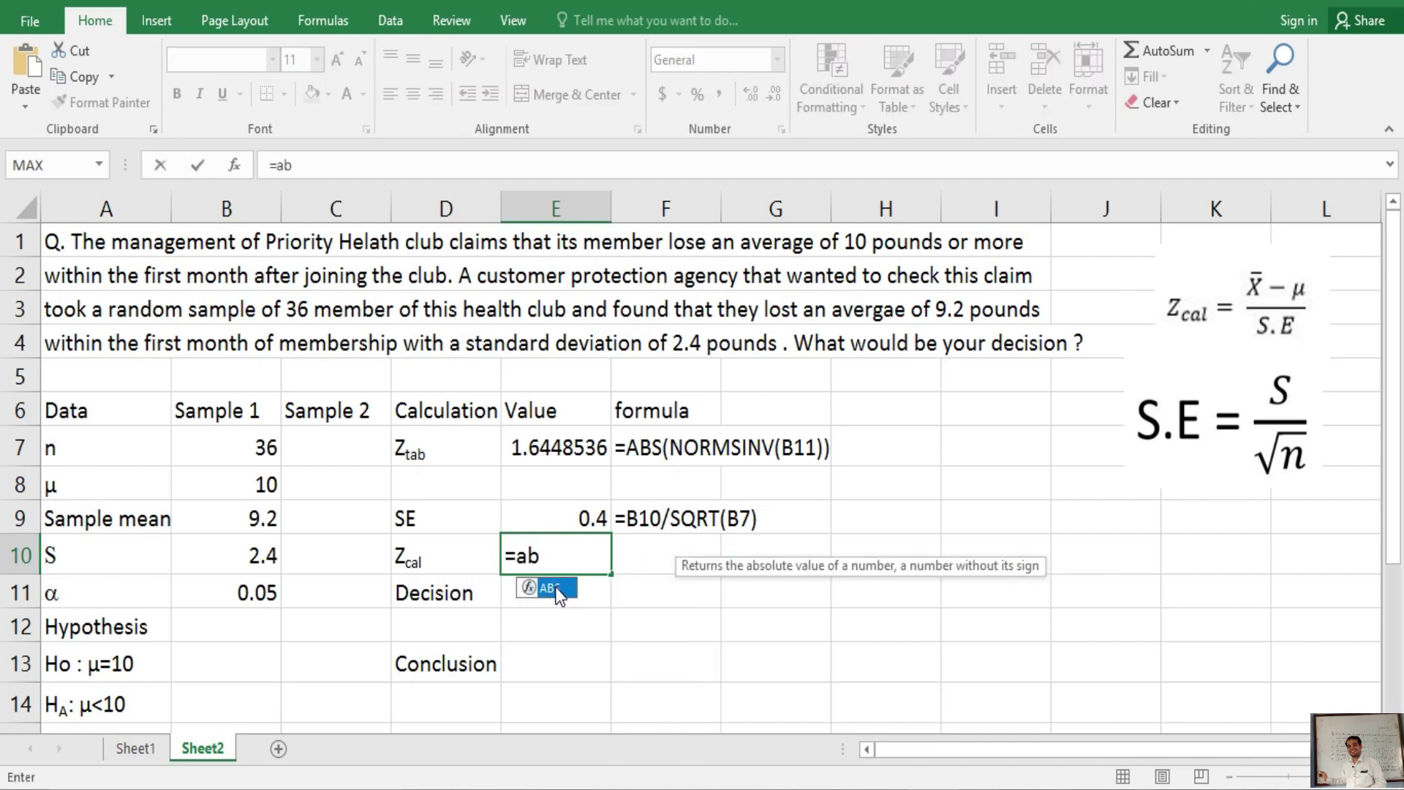
double_click(555, 586)
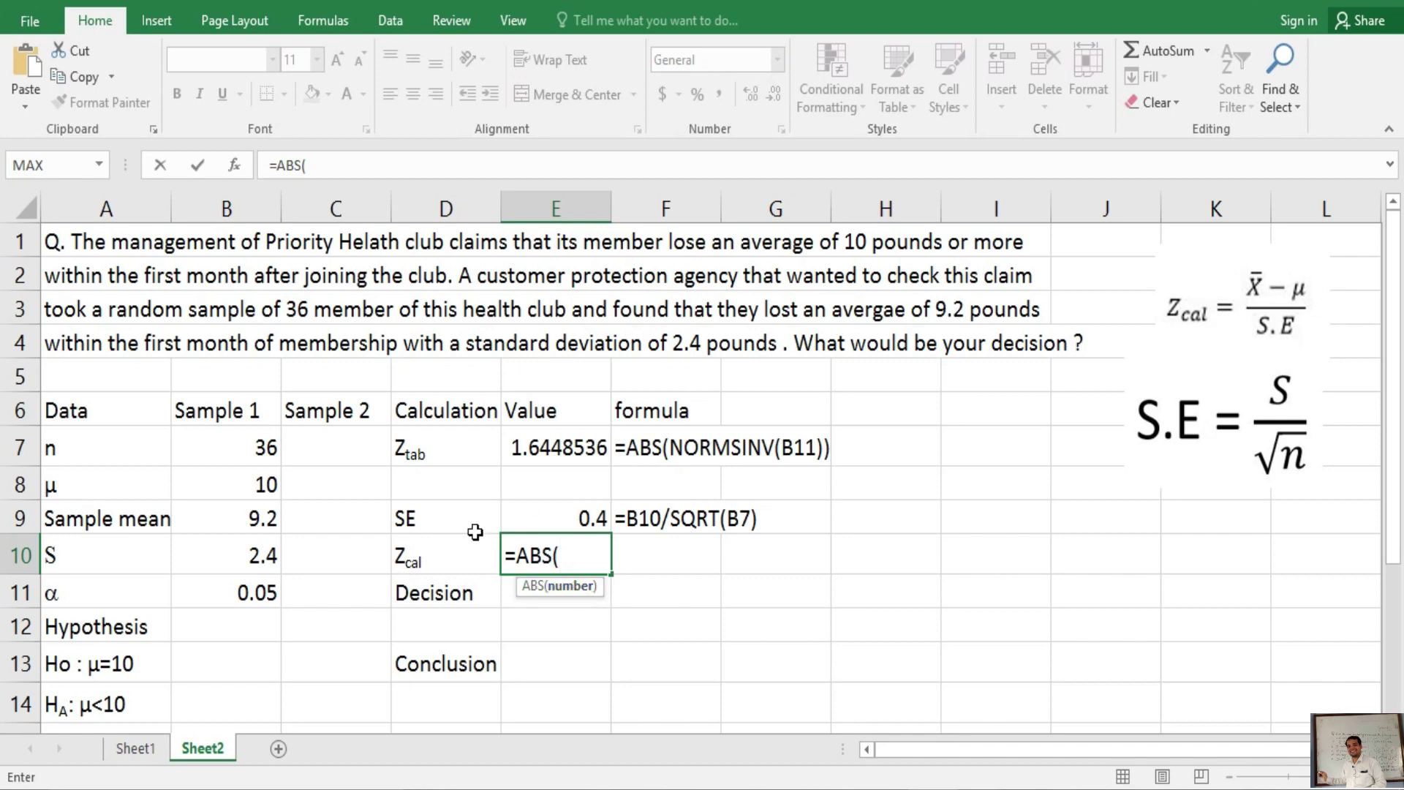
click(262, 521)
text(-)
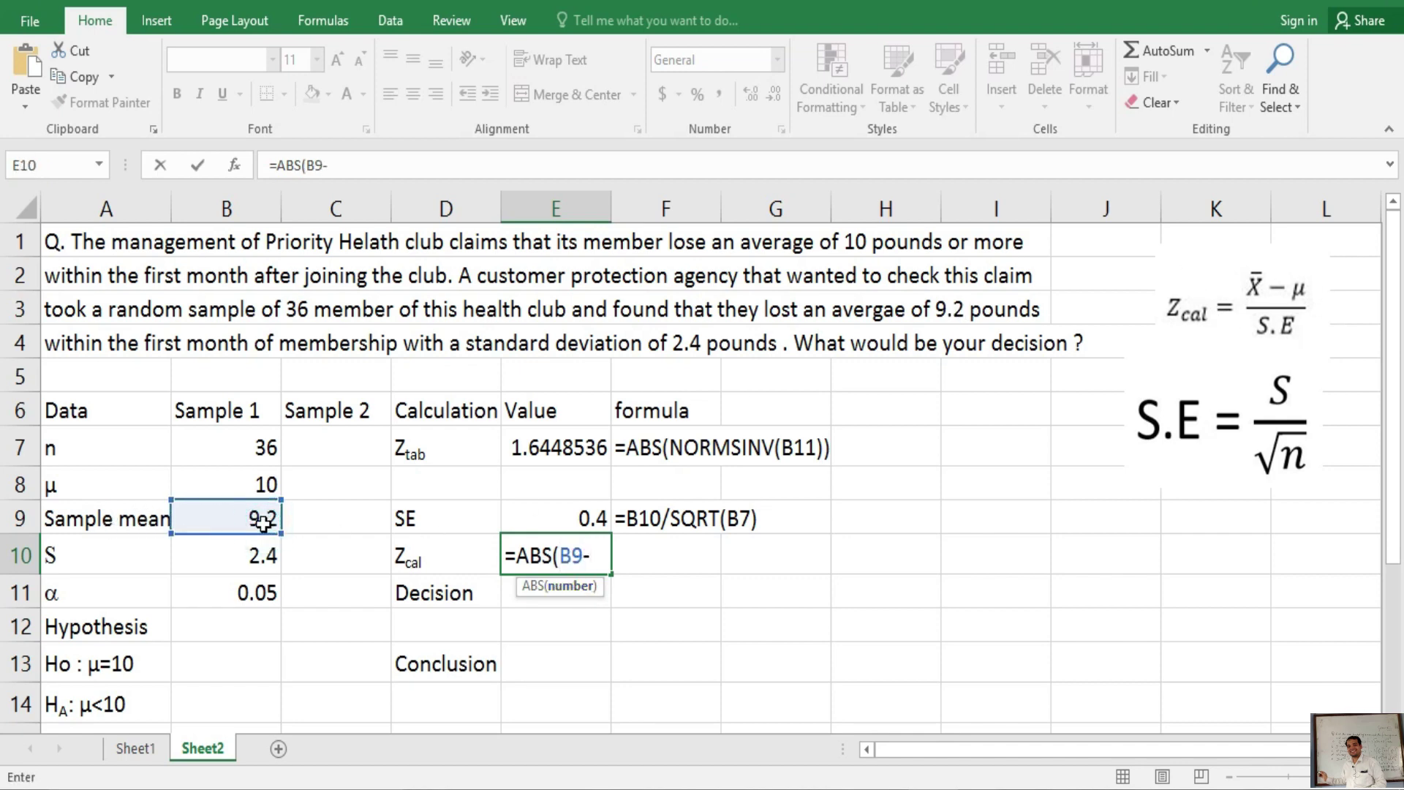
click(239, 475)
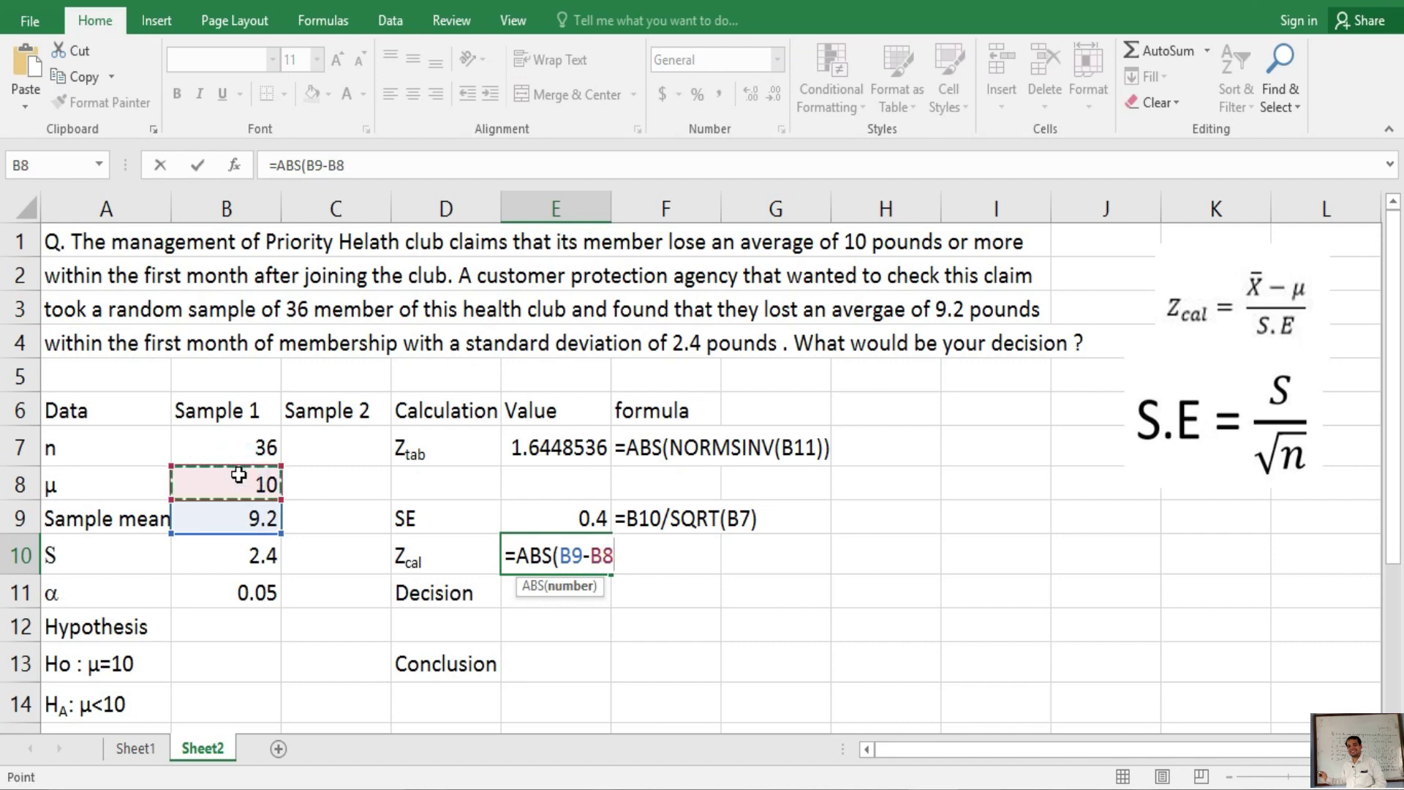
text())
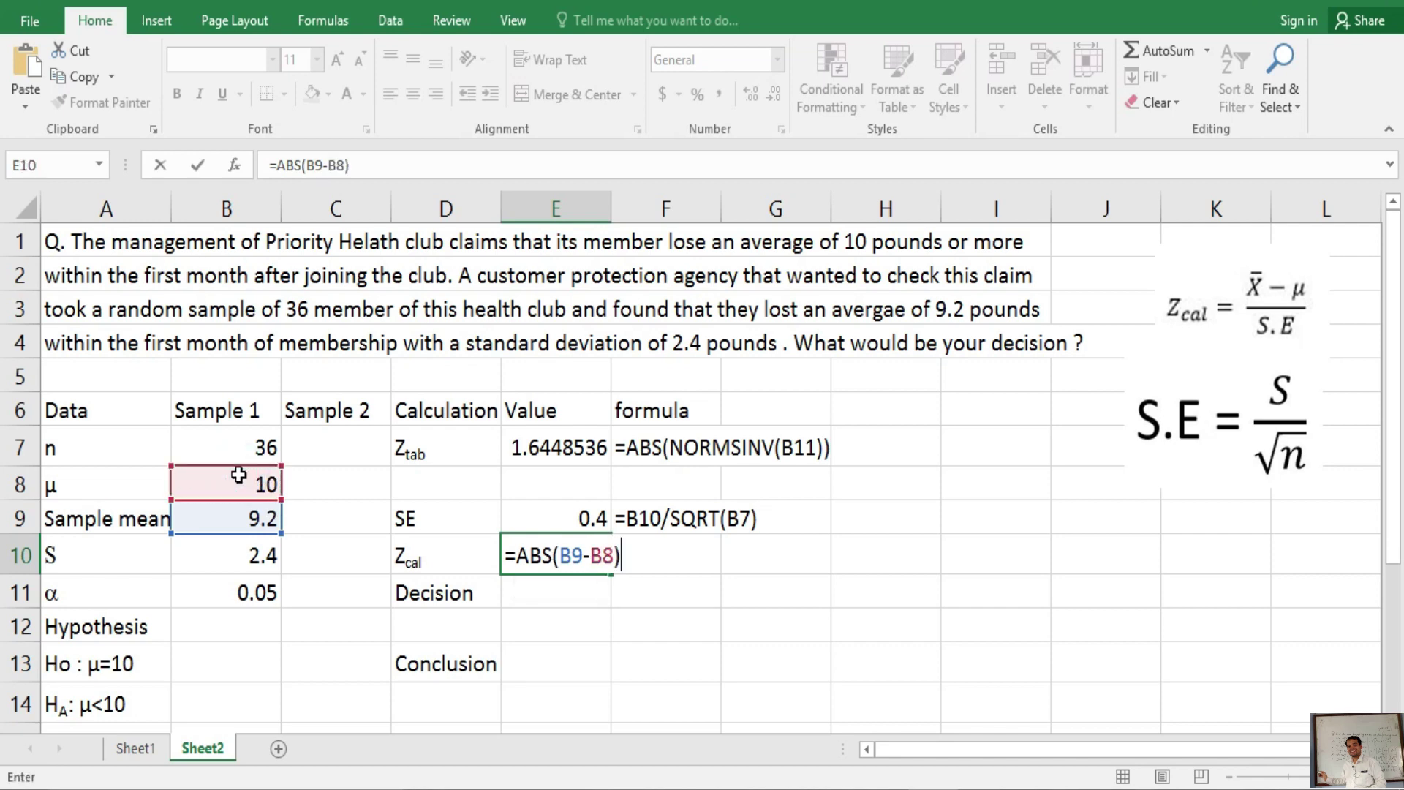
text(/)
click(558, 516)
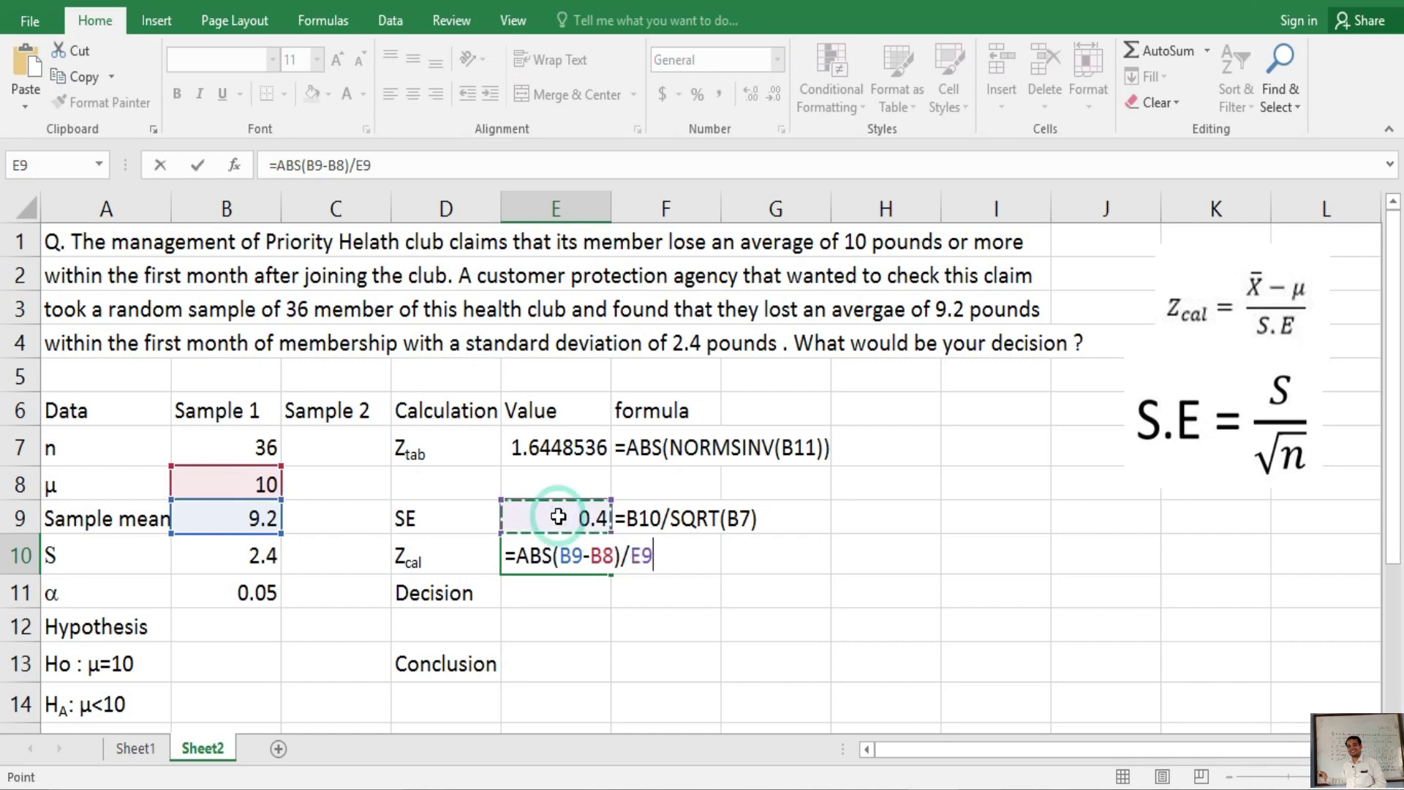
key(Return)
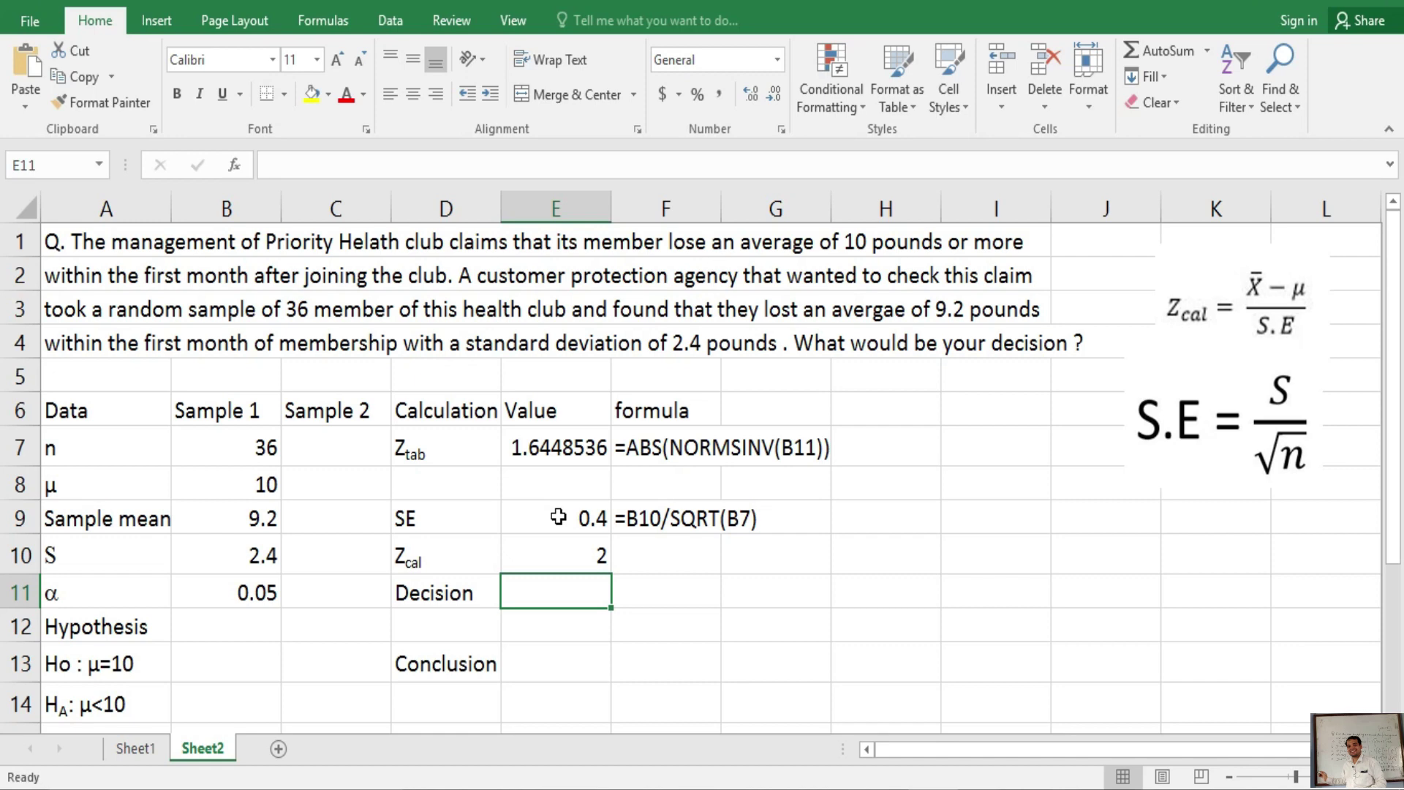
Copy the Z_cal formula from E10 and select F10 beside it
click(567, 555)
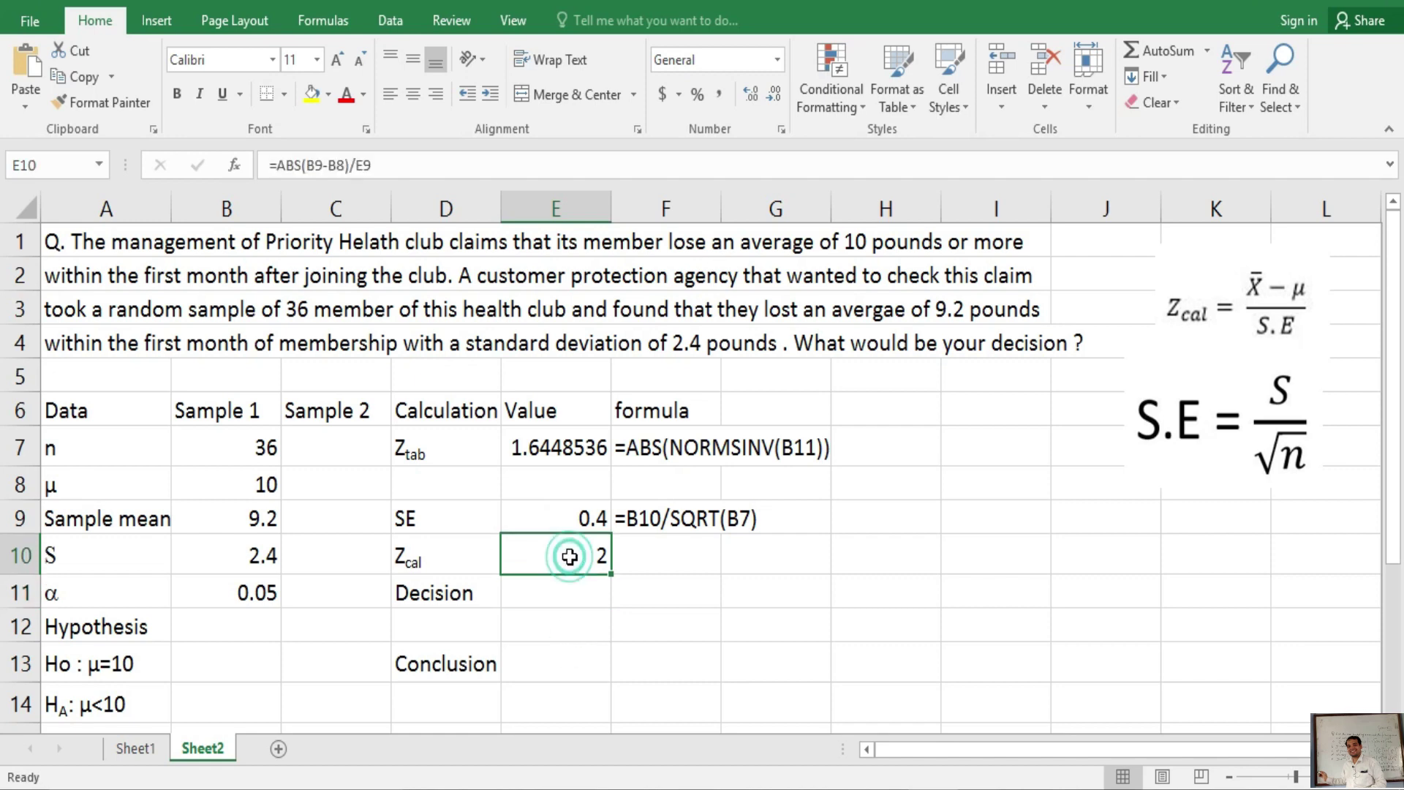
drag(376, 165, 268, 165)
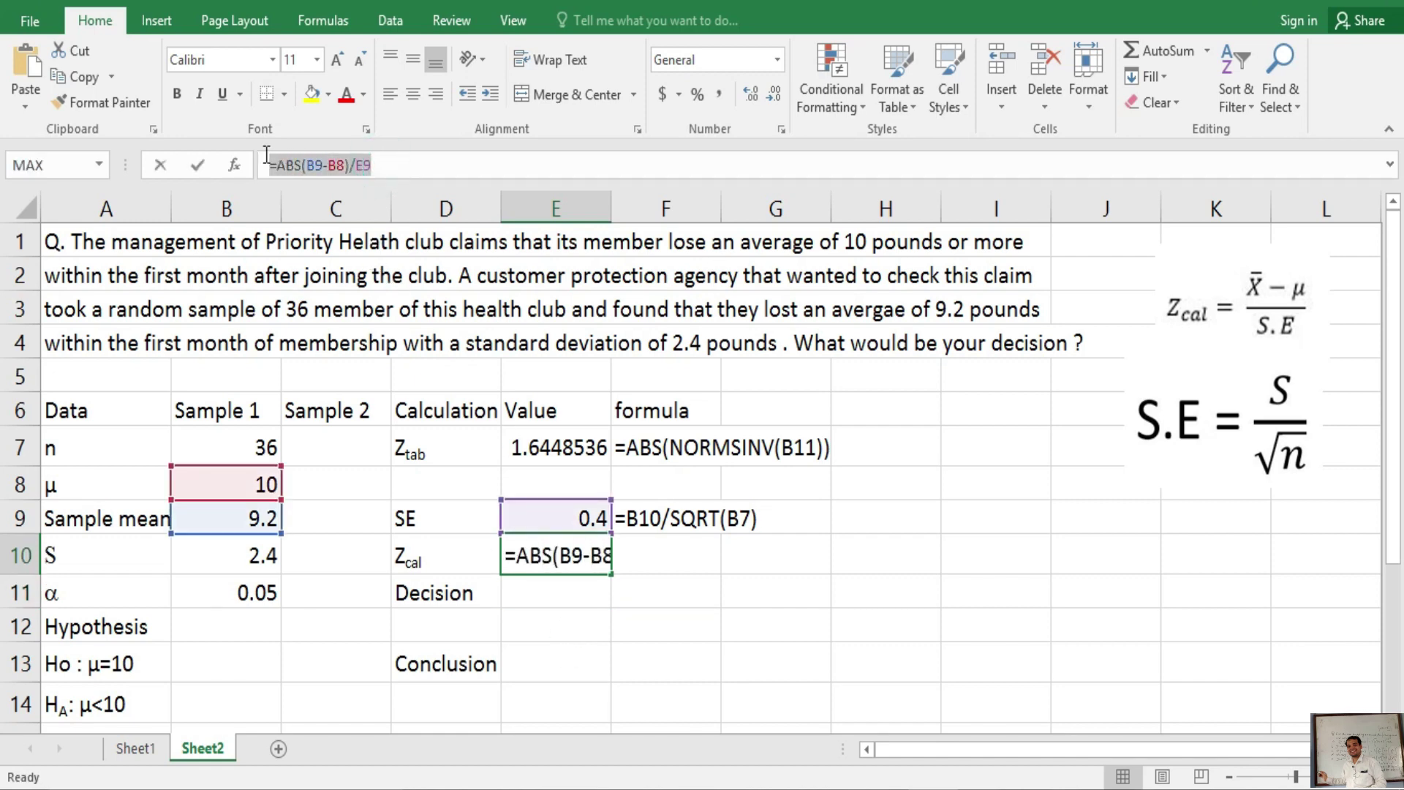
key(ctrl+c)
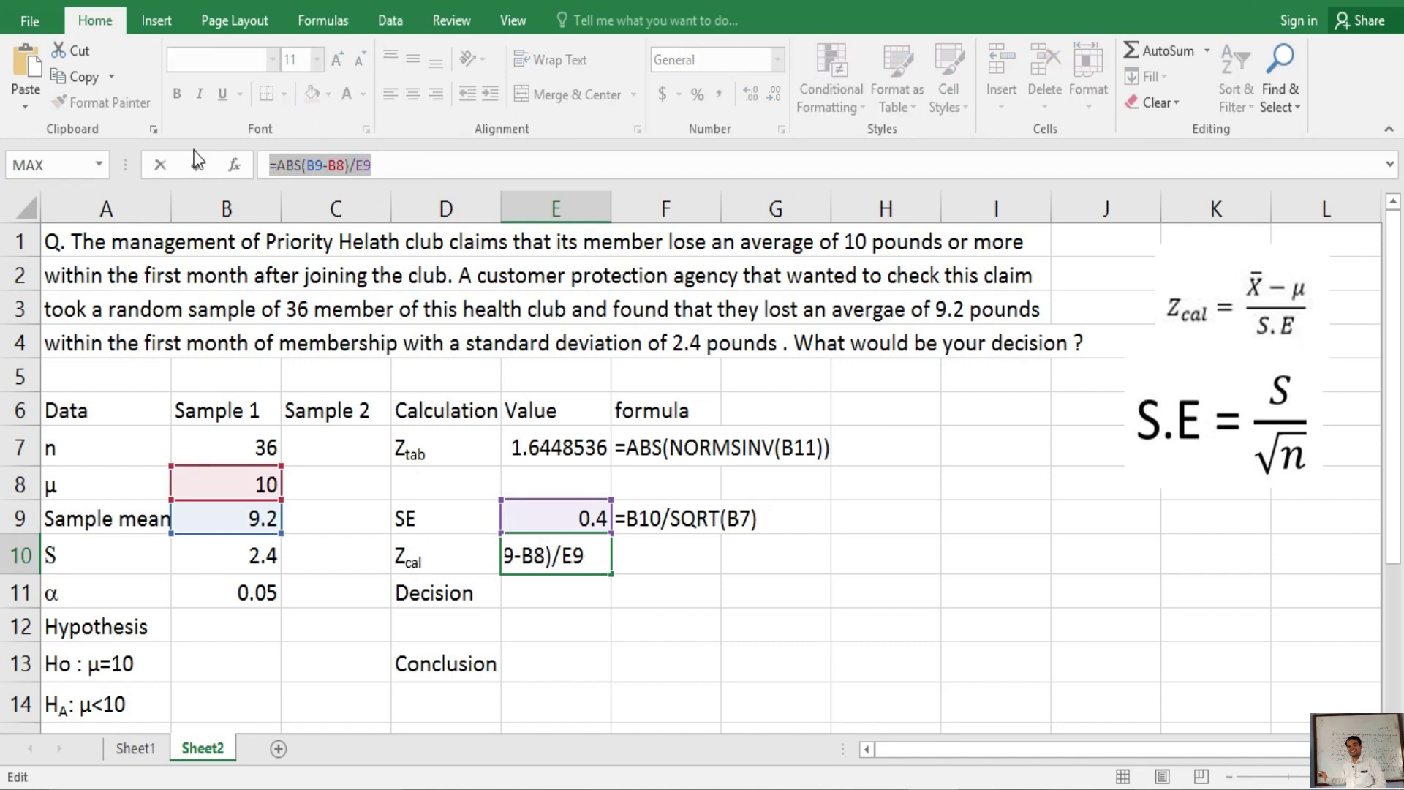
click(159, 165)
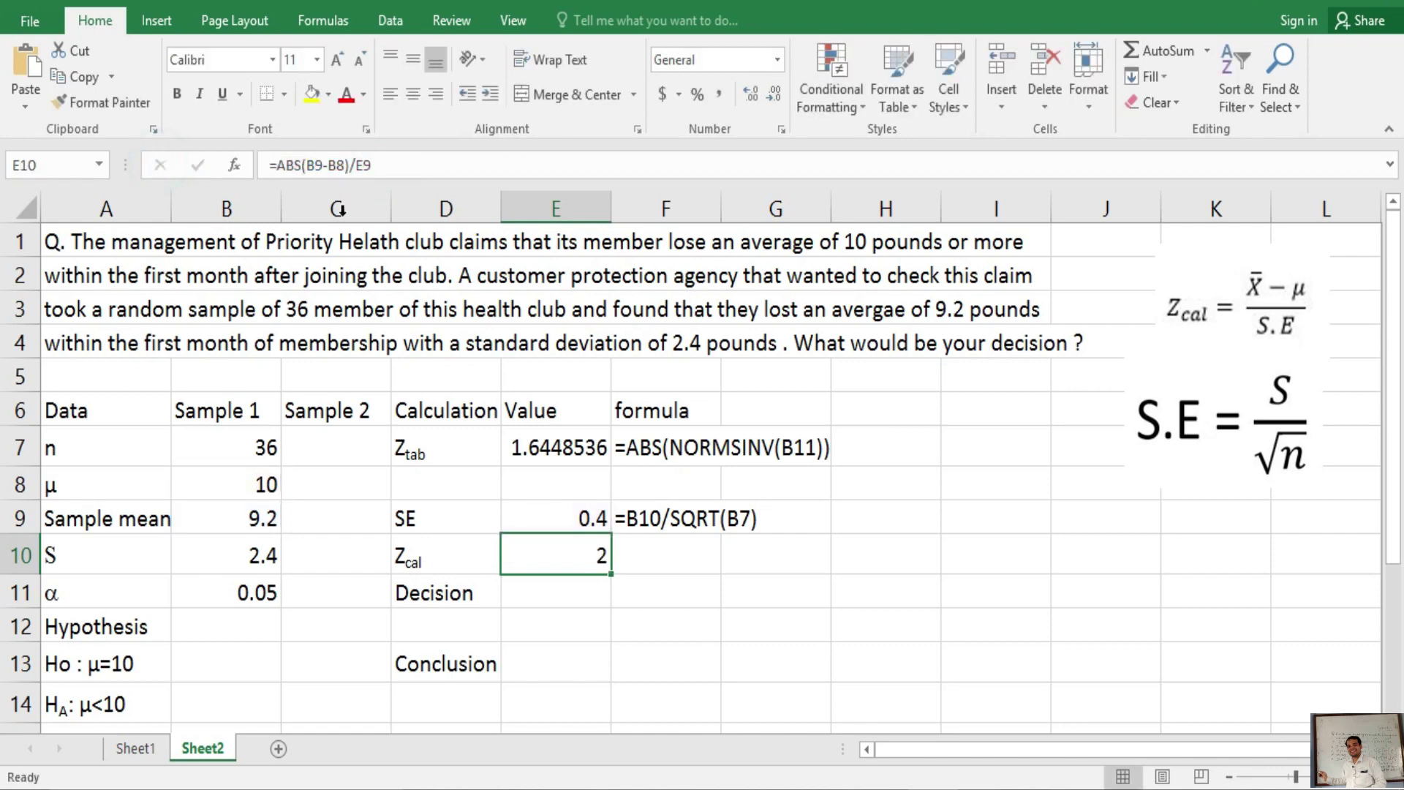
click(647, 563)
click(647, 563)
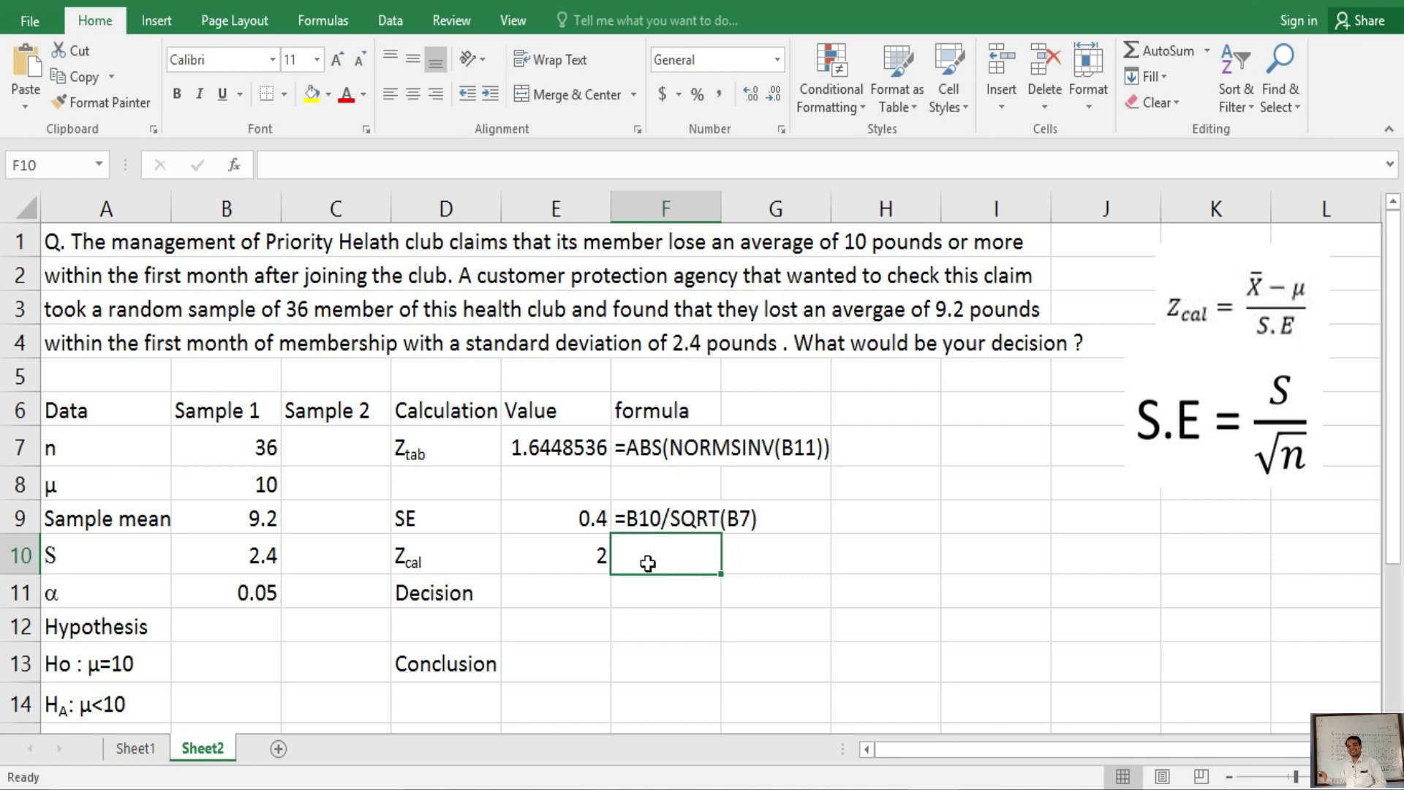
Write the text '=ABS(B9-B8)/E9 into F10 beside the Z_cal value
text(')
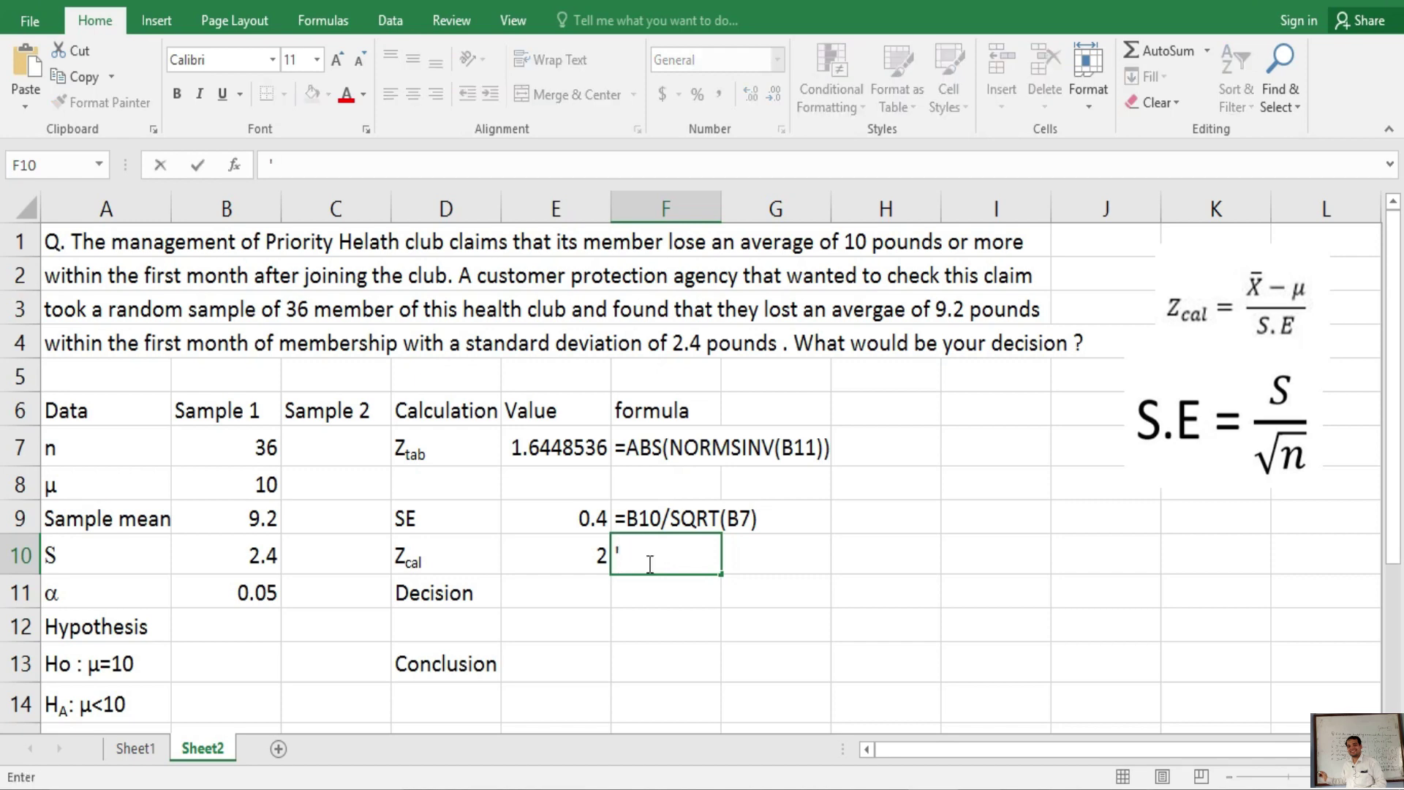
text(=ABS(B9-B8)/E9)
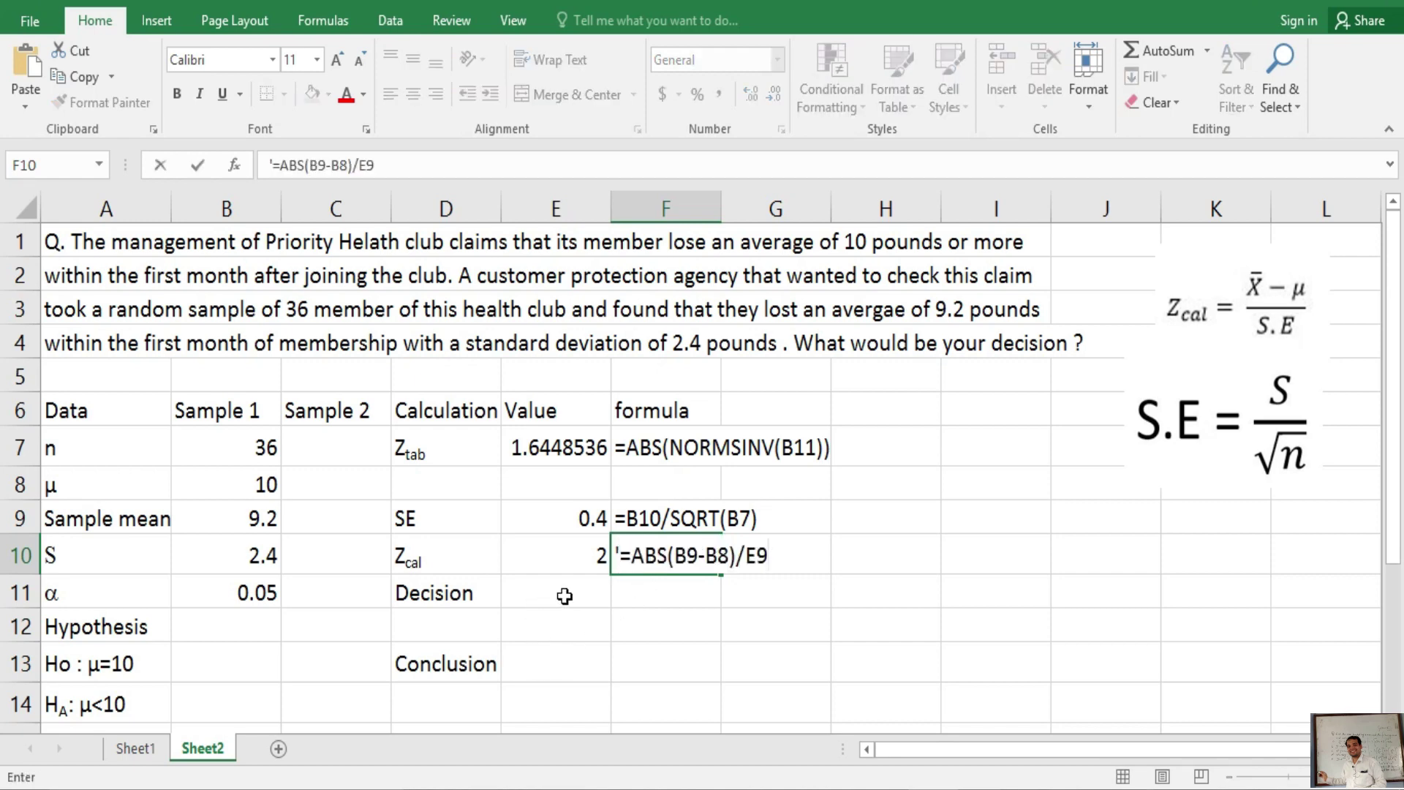
click(566, 594)
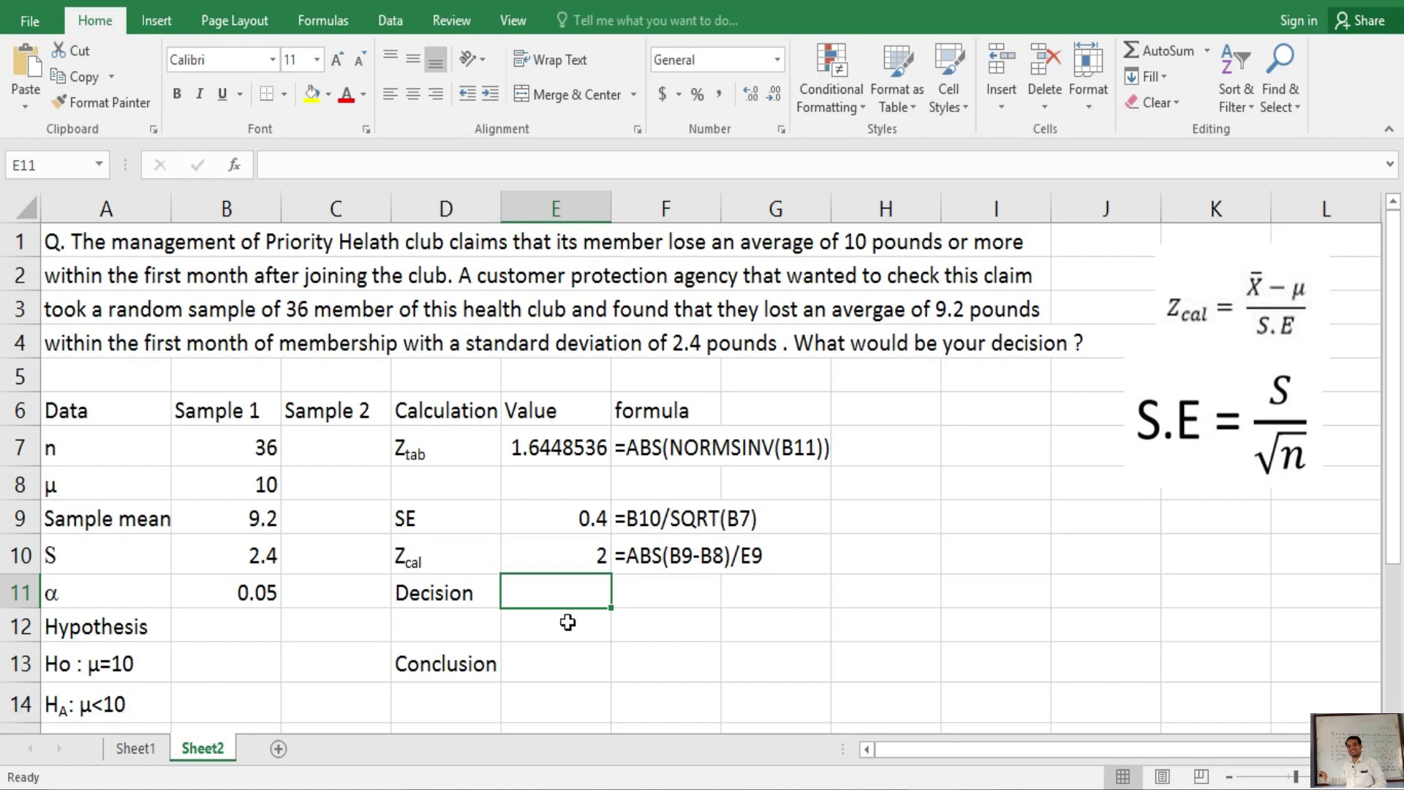
Enter =IF(E10>E7,"Reject Ho","Donot Reject Ho") in D12, which shows Reject Ho
click(443, 628)
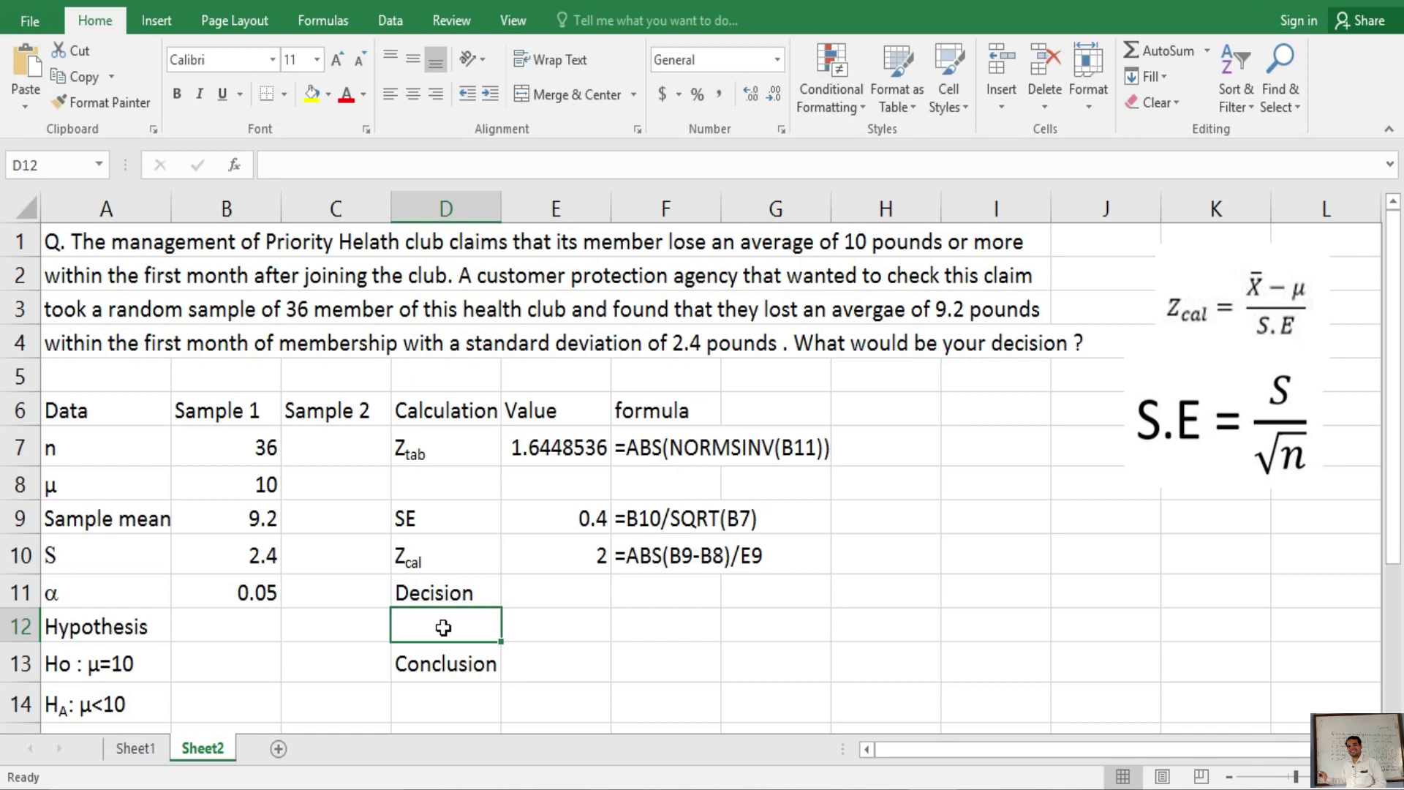
text(=)
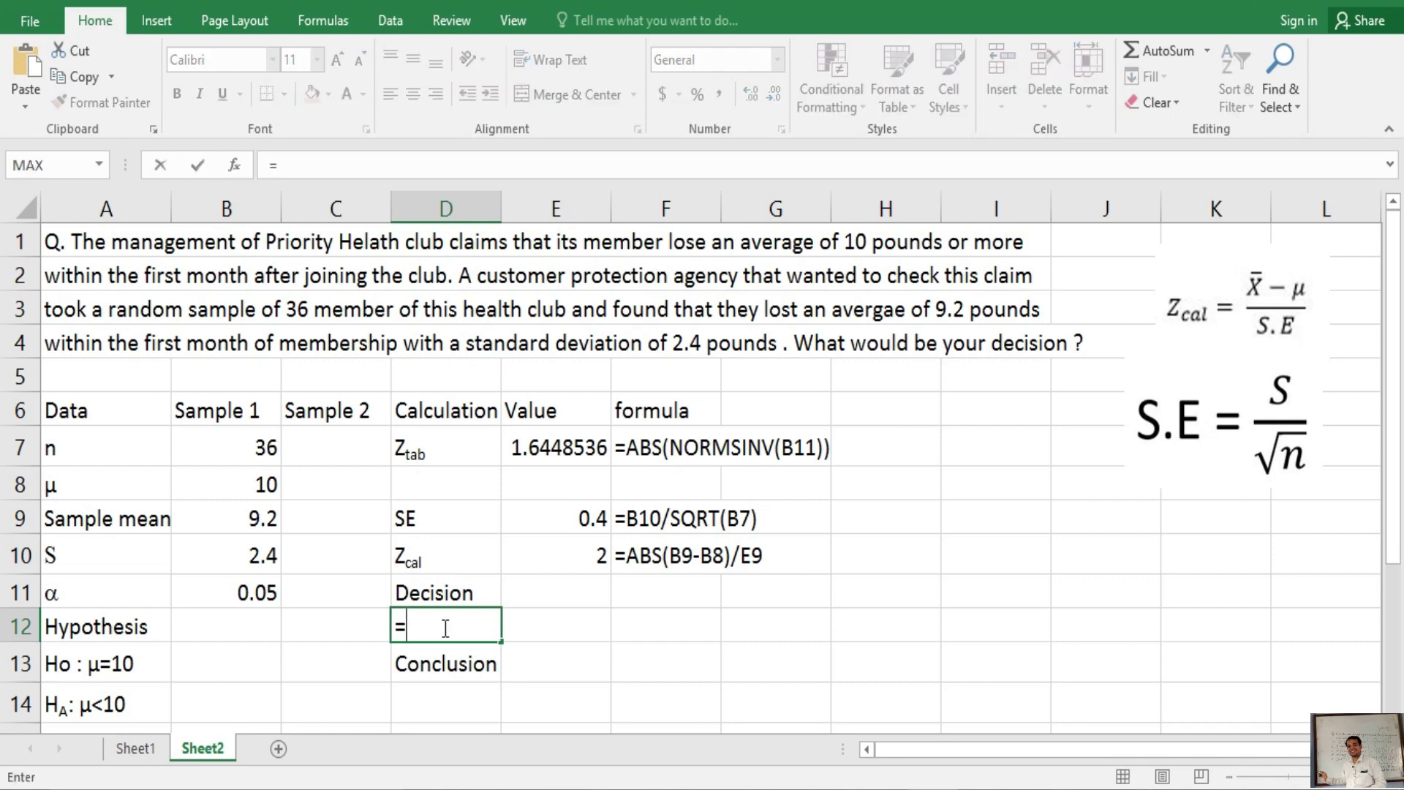
text(if()
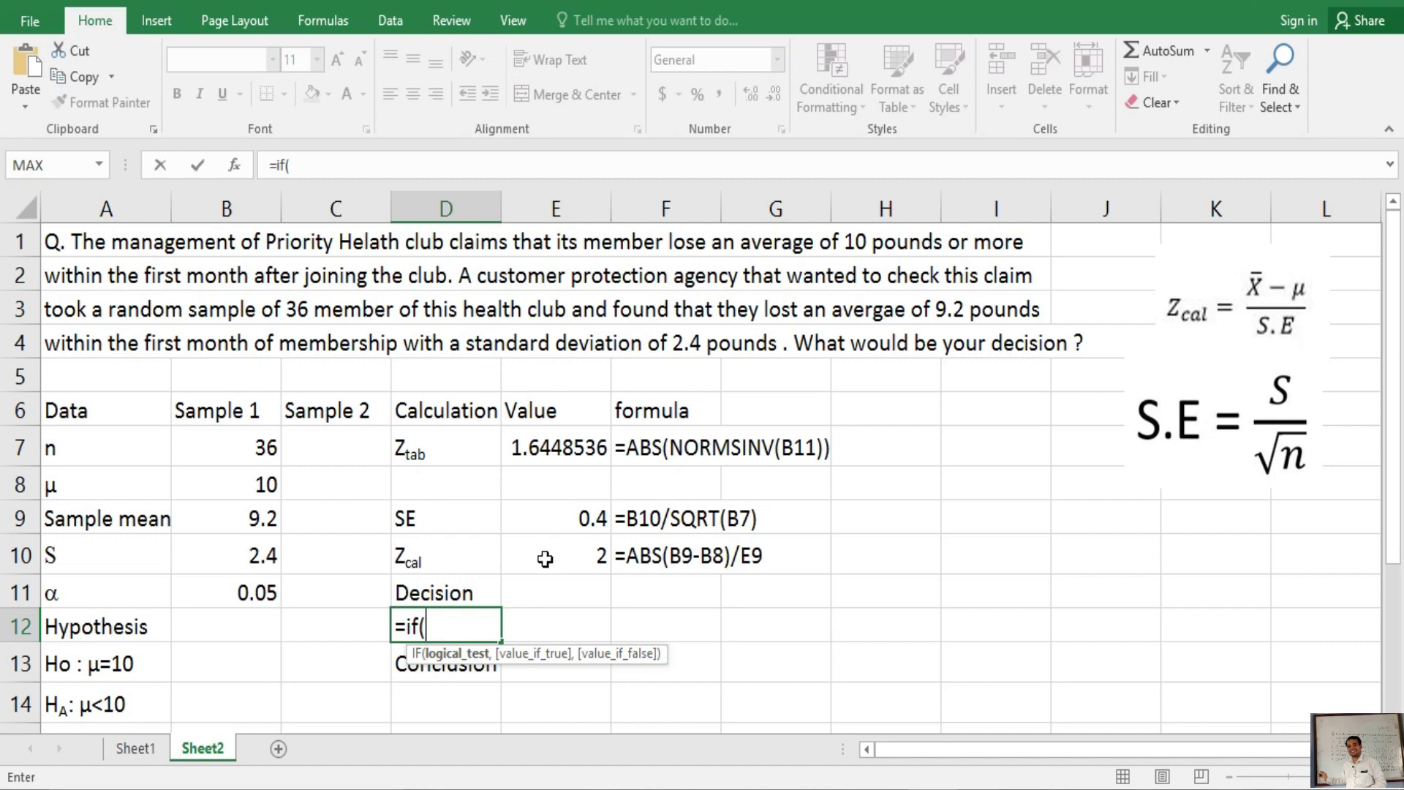
click(544, 559)
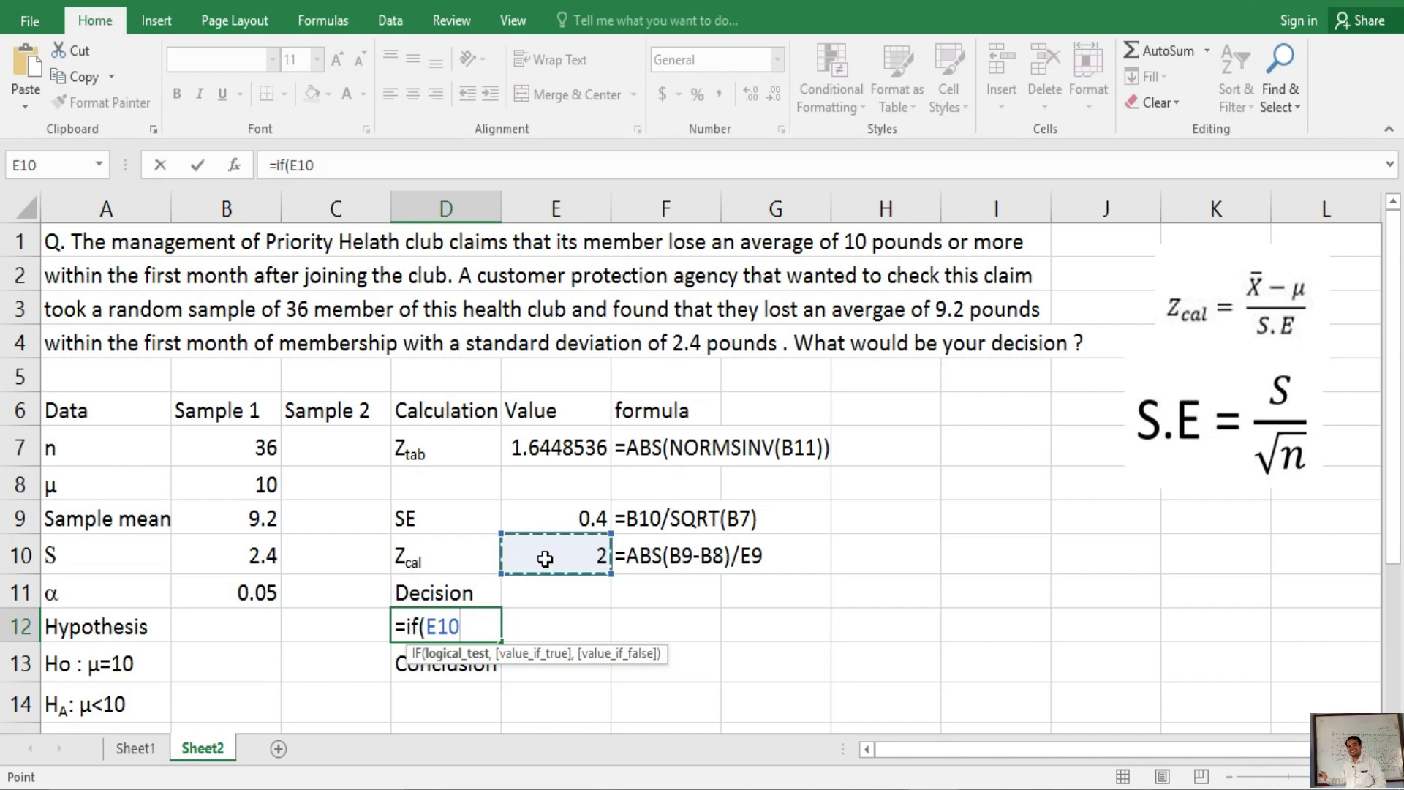
text(>)
click(550, 443)
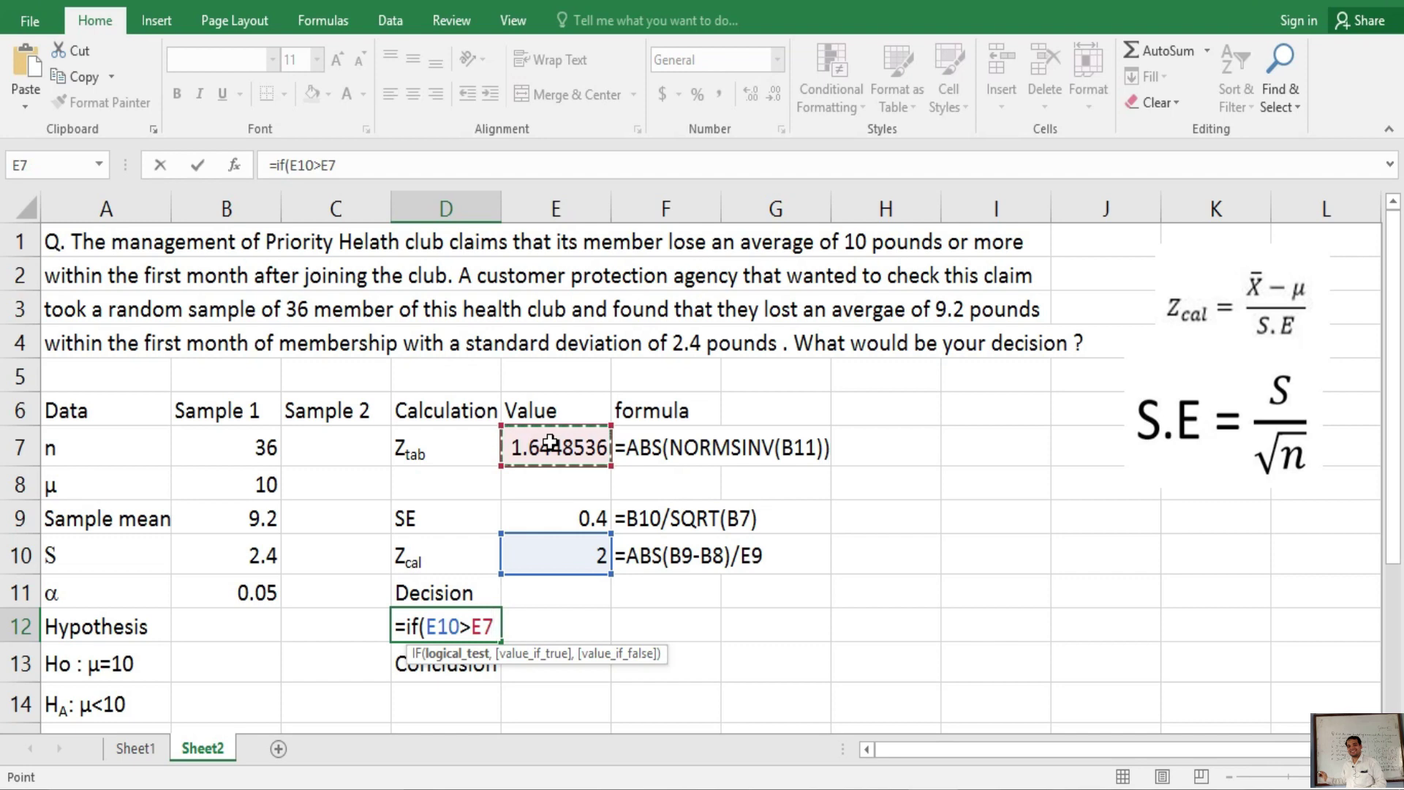
text(,)
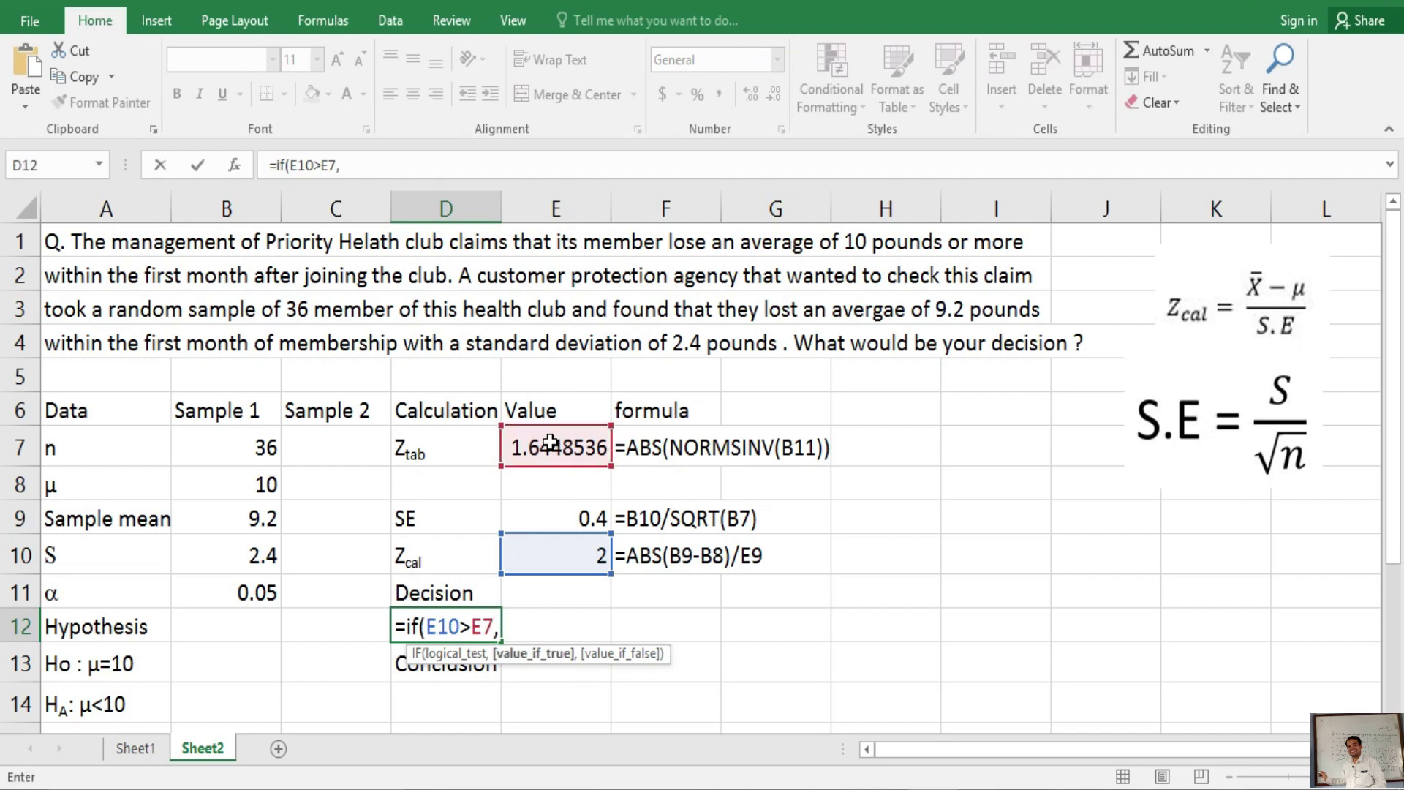
text(")
text(R)
text(eh)
key(BackSpace)
text(je)
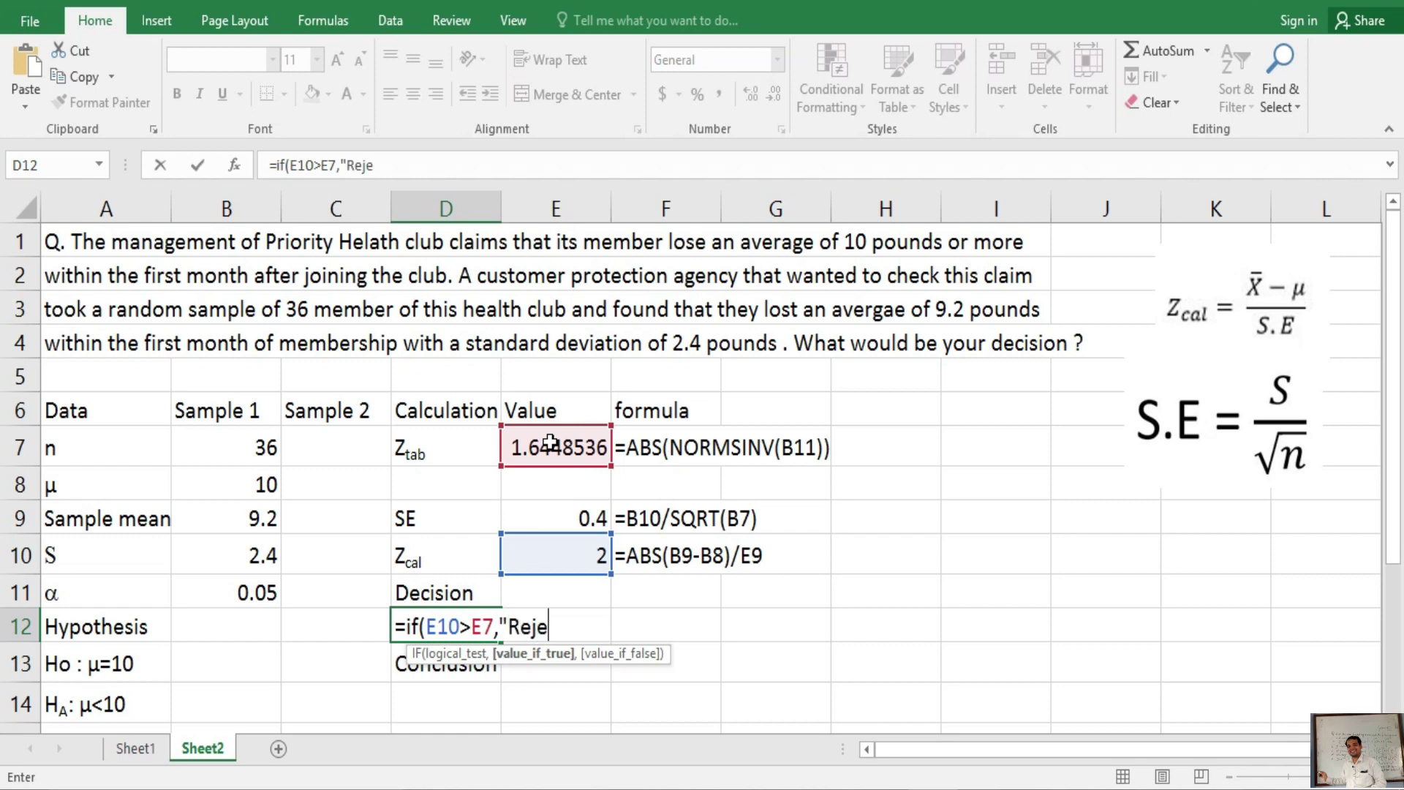
text(ct )
text(Ho)
text(")
text(,)
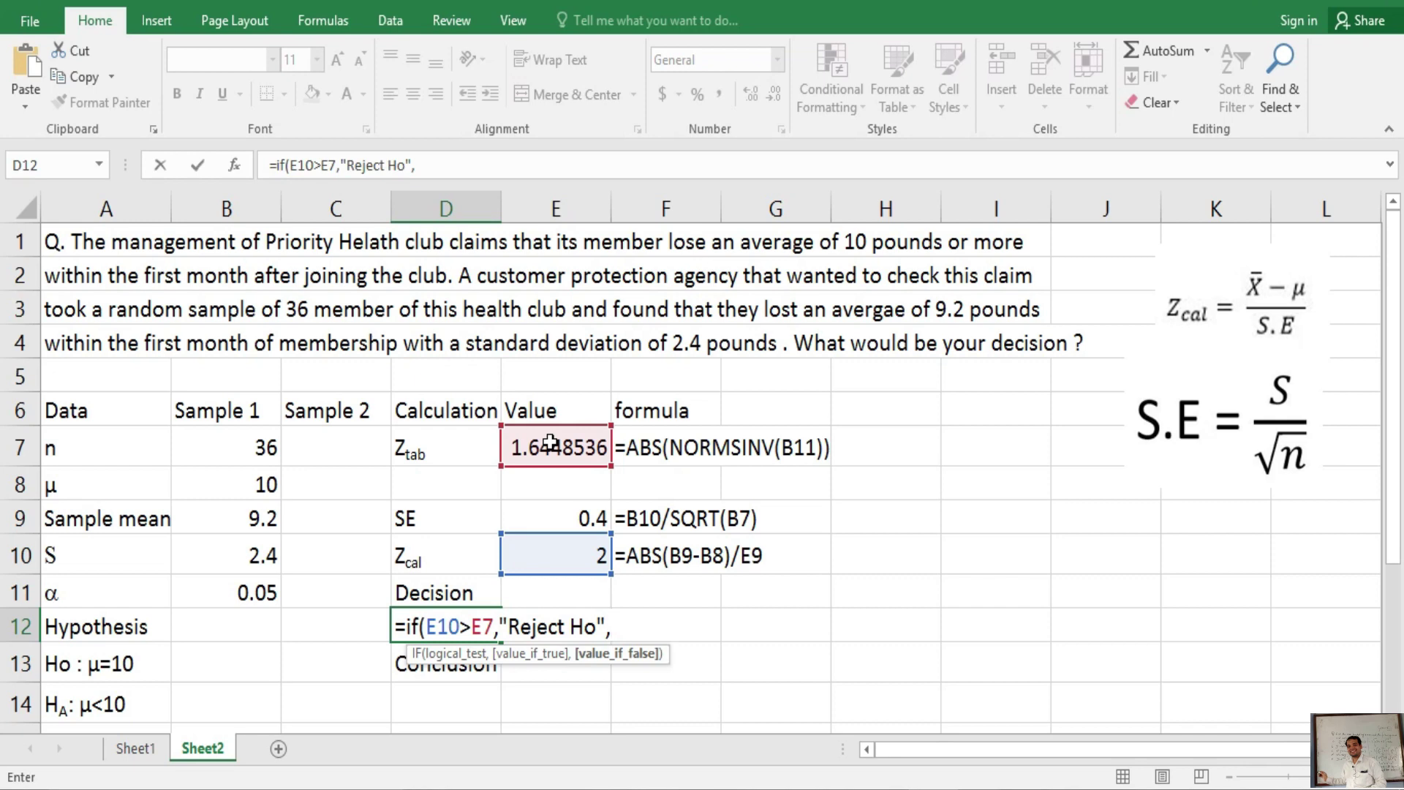
text(")
text(Don)
text(ot )
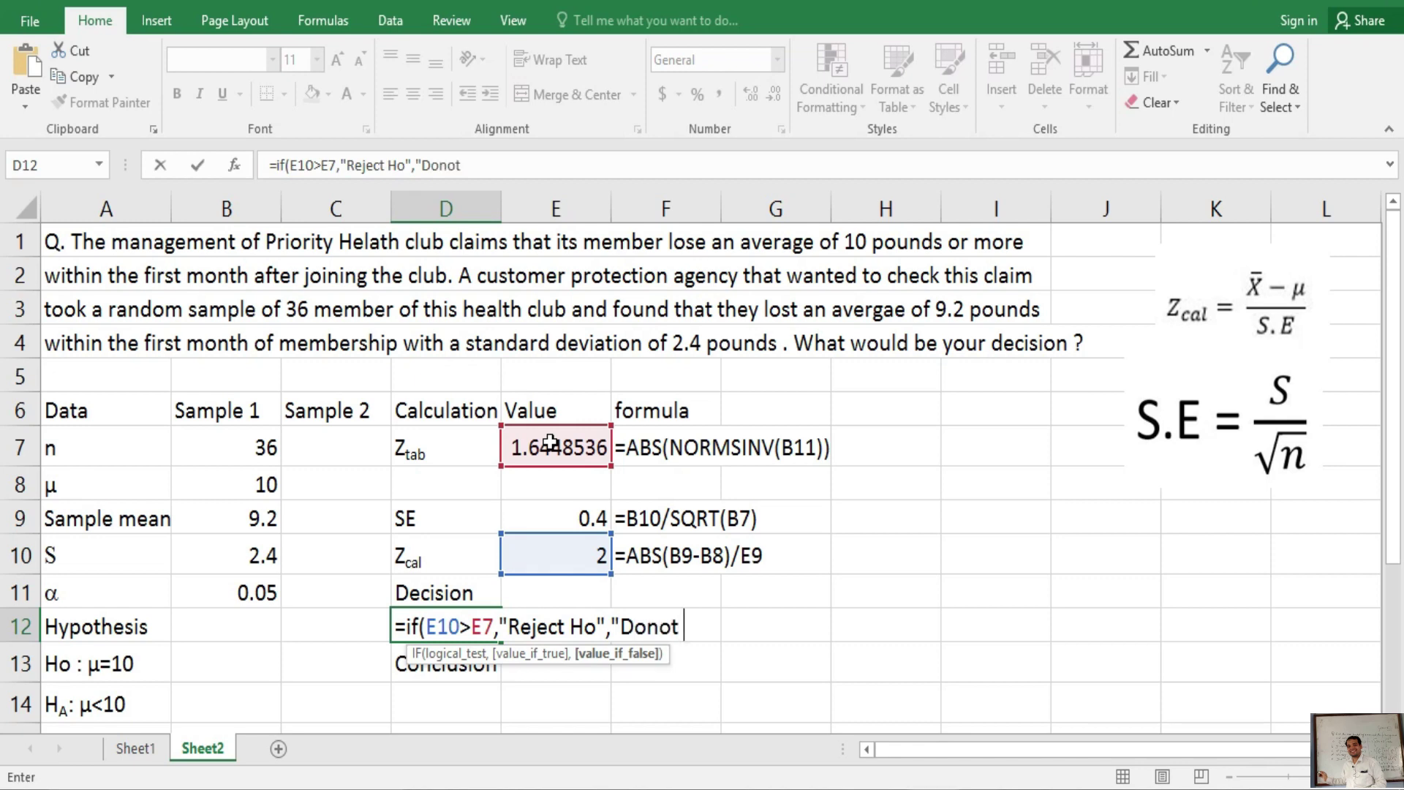
text(Re)
text(ject H)
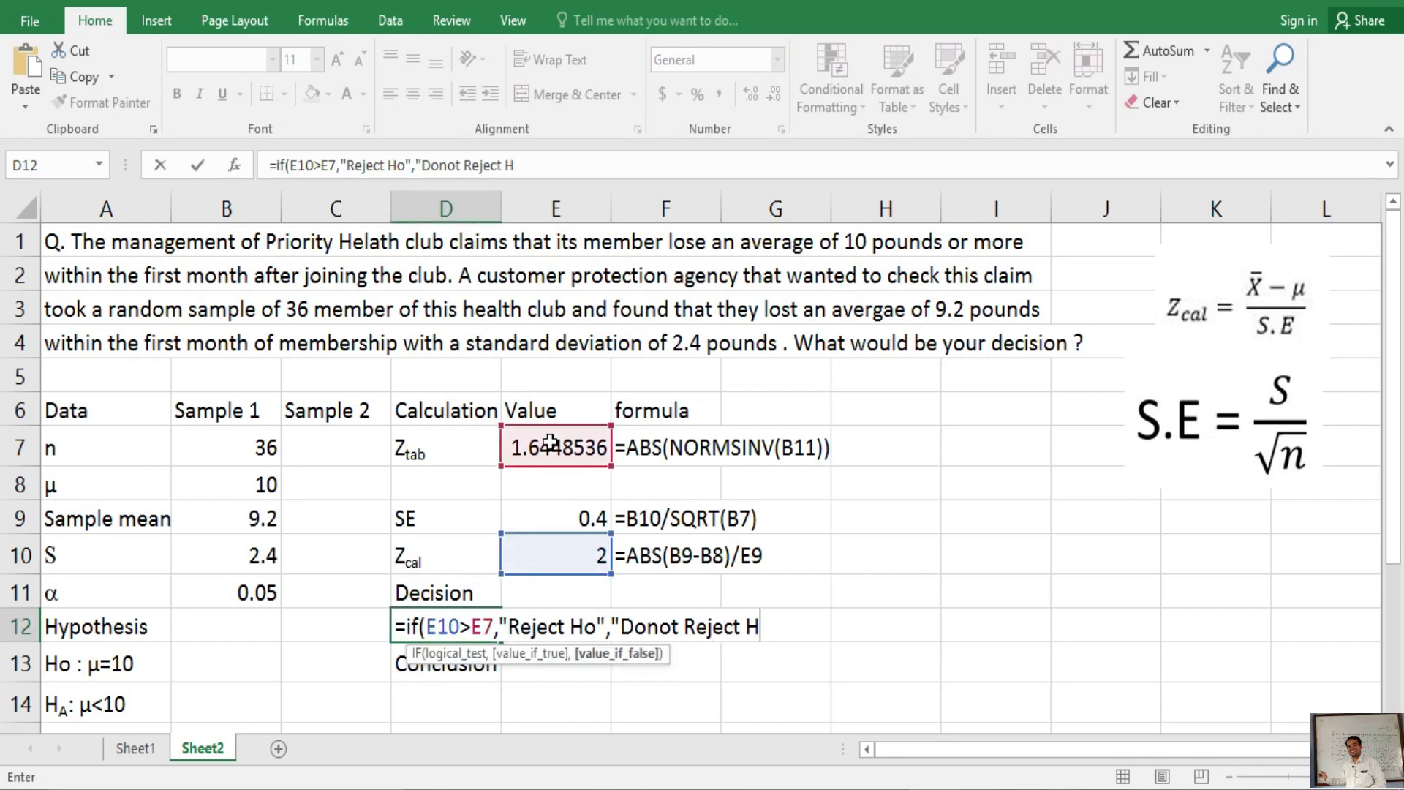
text(o)
text(")
text())
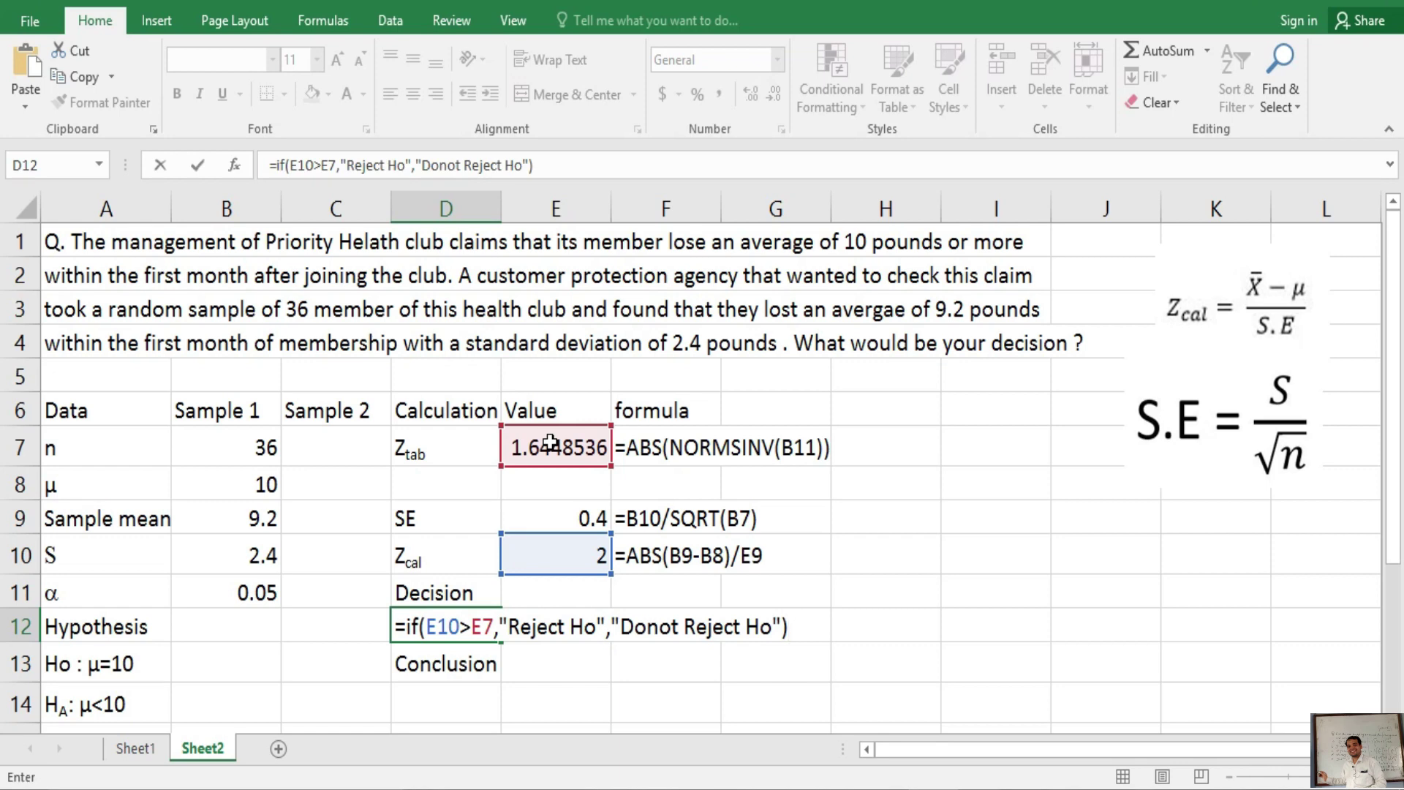
key(Return)
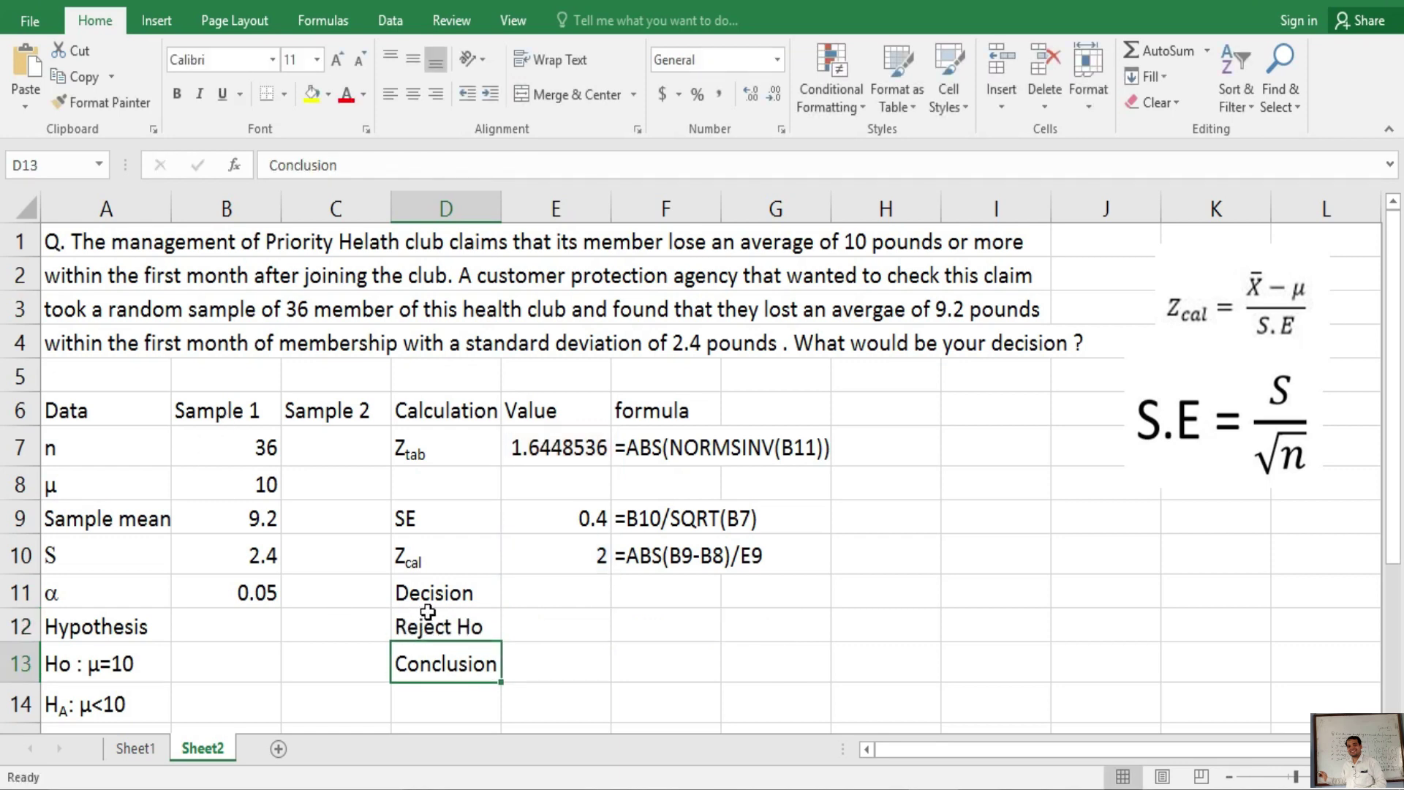
Check the D12 decision formula, then type the conclusion 'Reject Ho' into E13
click(440, 629)
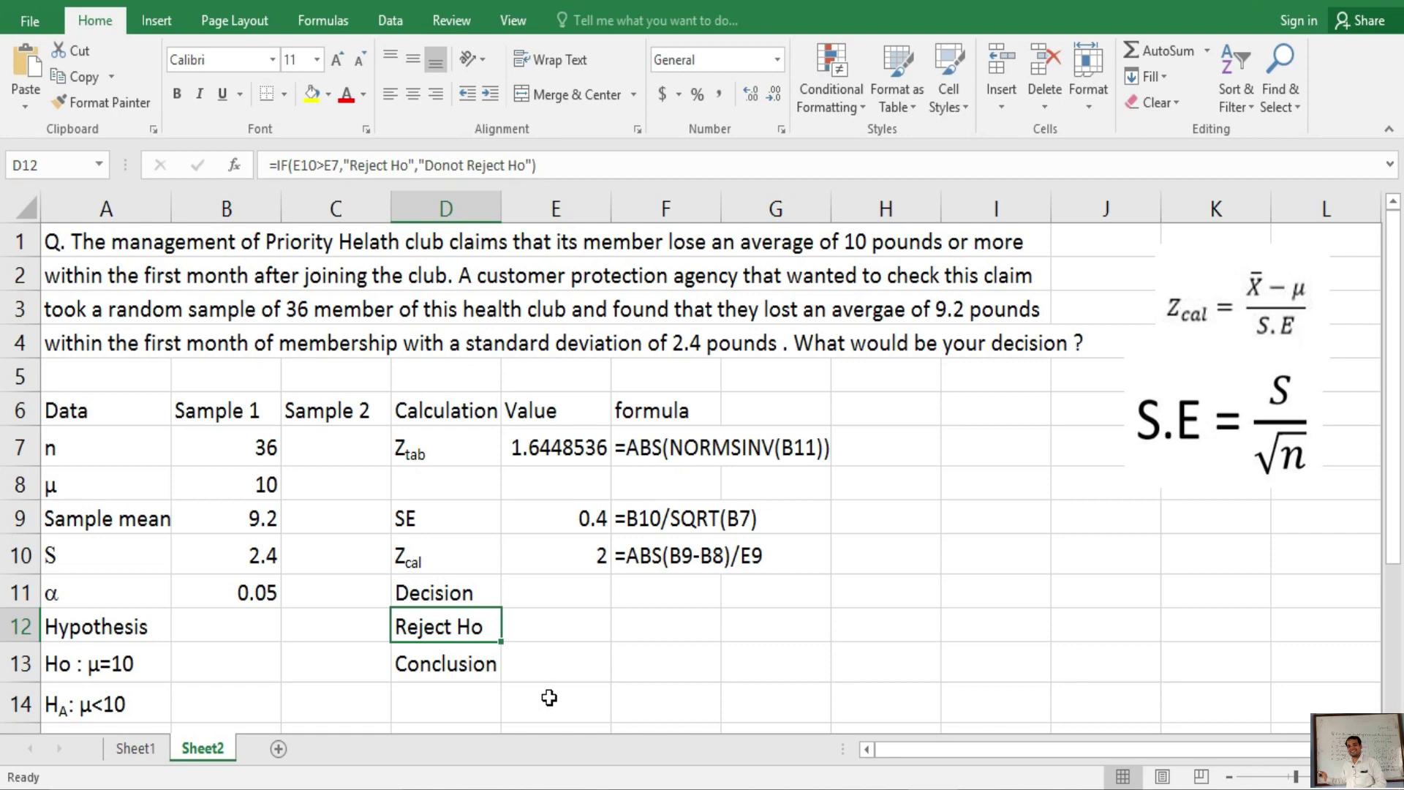
click(549, 667)
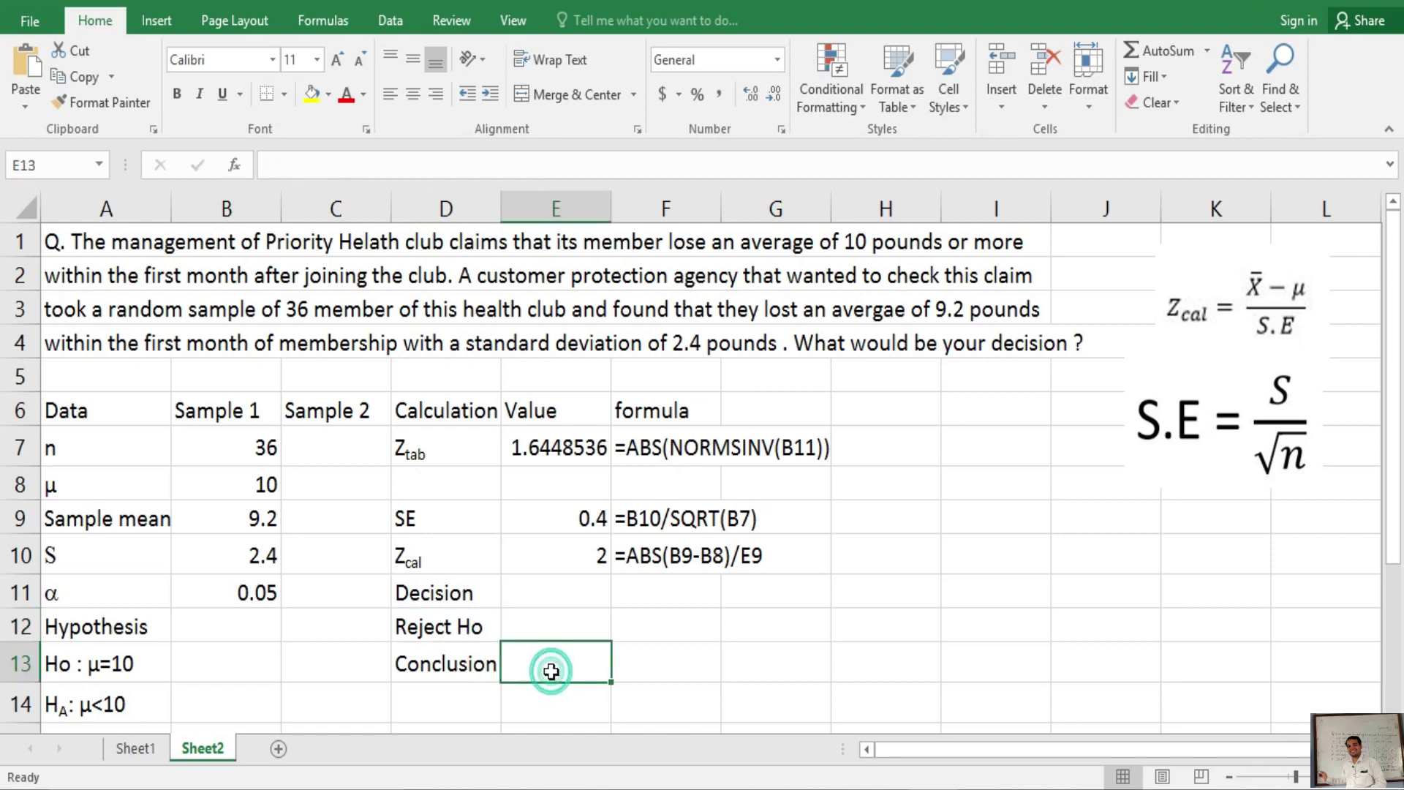
text(Re)
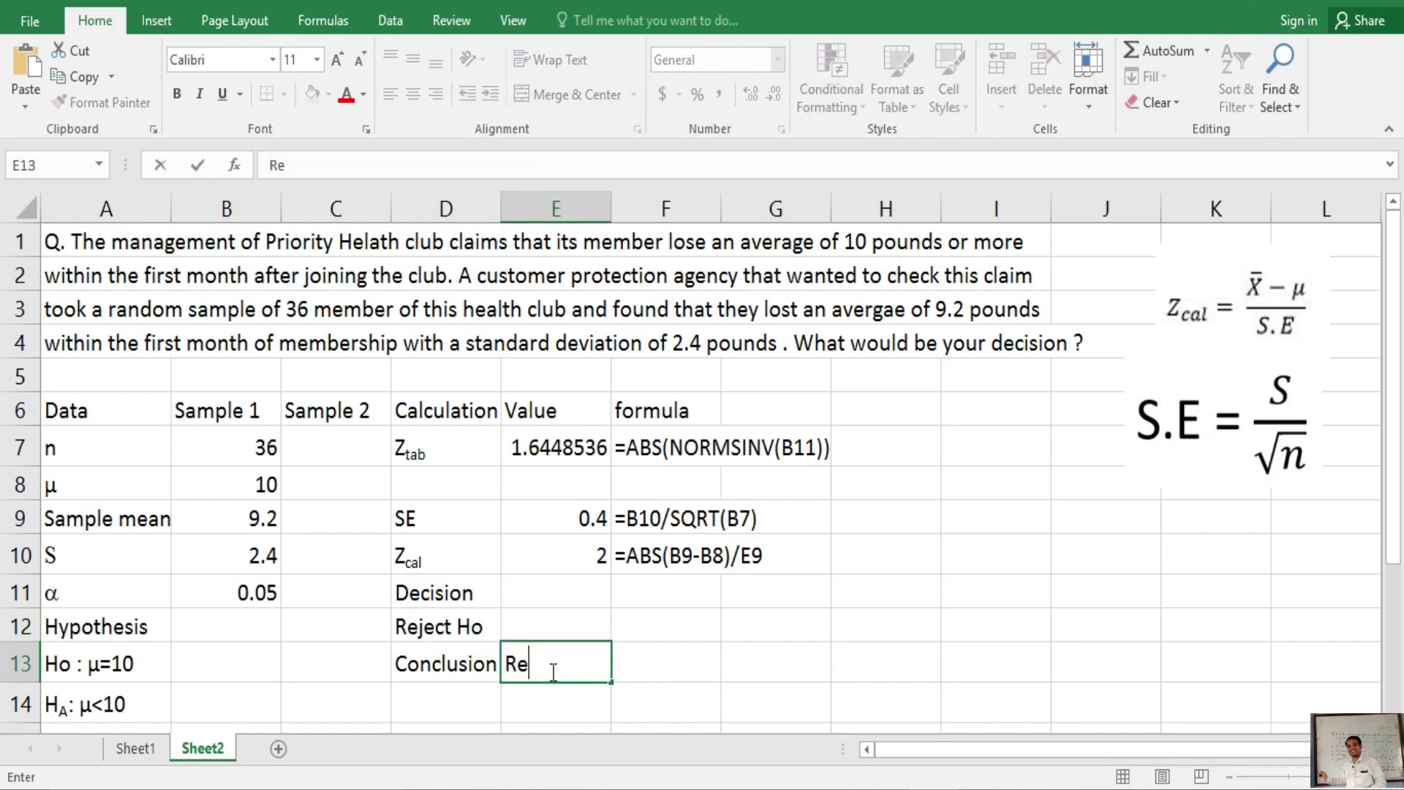
text(he)
key(BackSpace)
key(BackSpace)
text(jecr)
key(BackSpace)
key(BackSpace)
text(t)
text( H0)
key(BackSpace)
text(o)
click(651, 700)
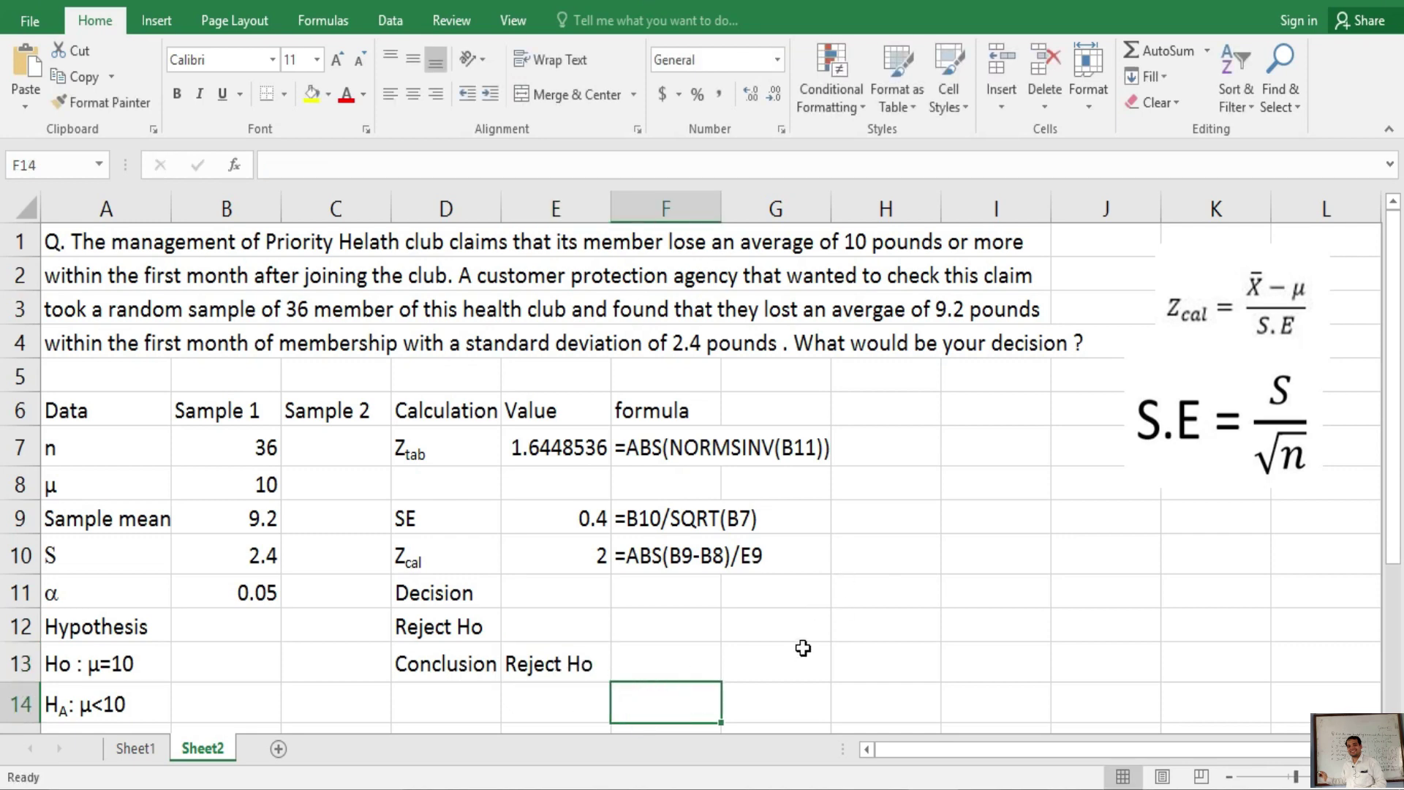